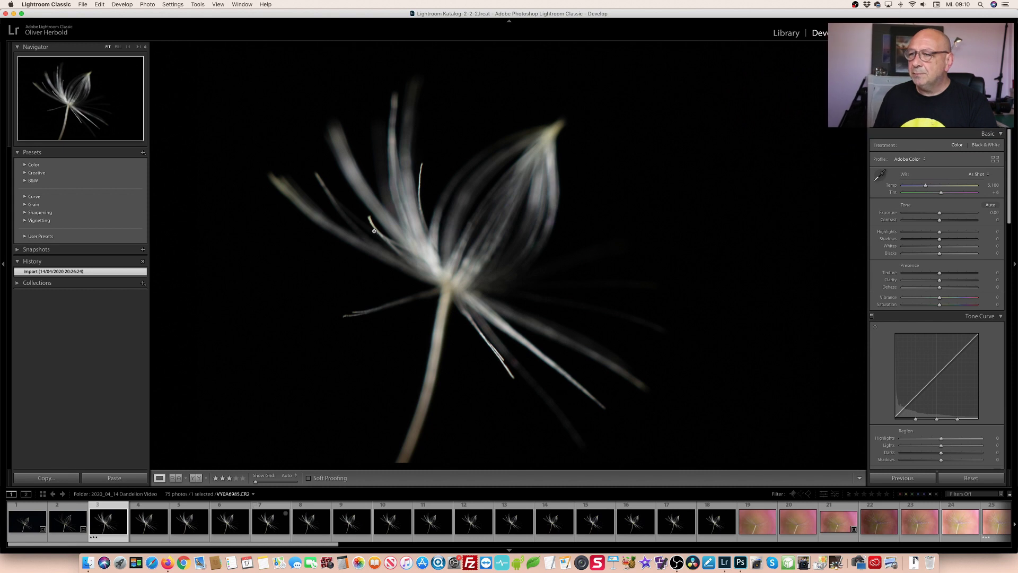
- Step through the black-background dandelion frames, going back one to compare focus
key(Right)
key(Right)
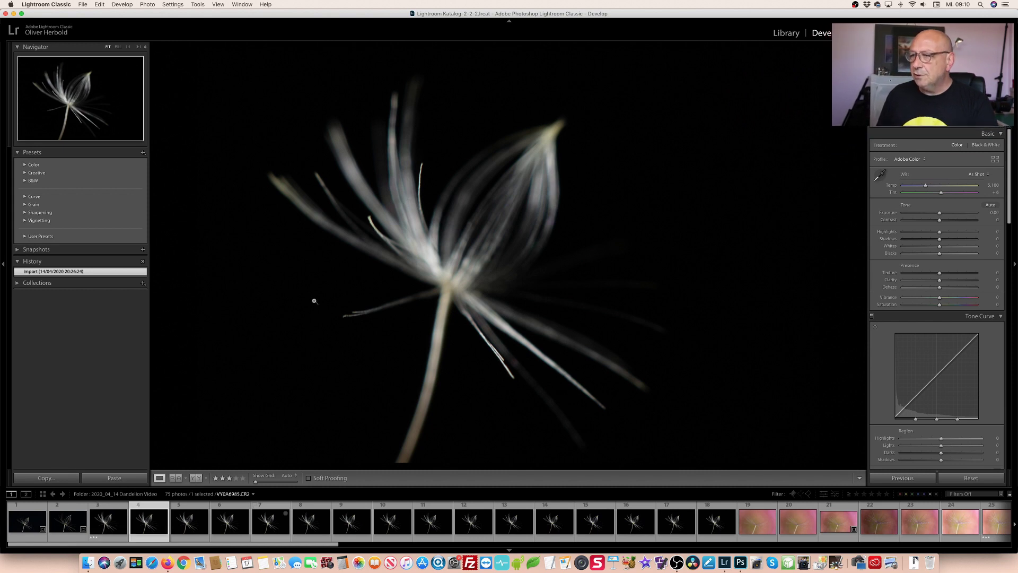
key(Right)
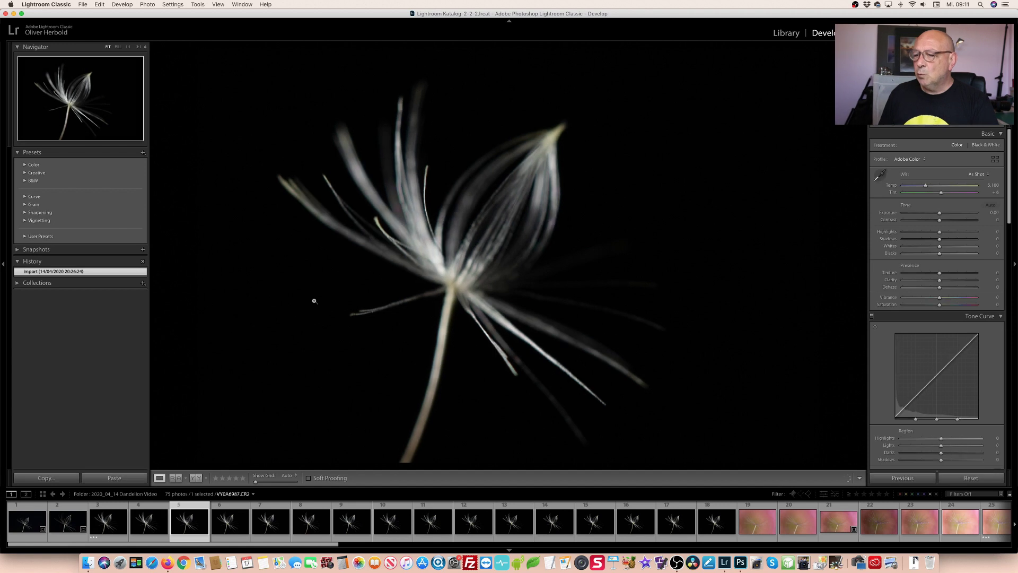
key(Right)
key(Right)
key(Right)
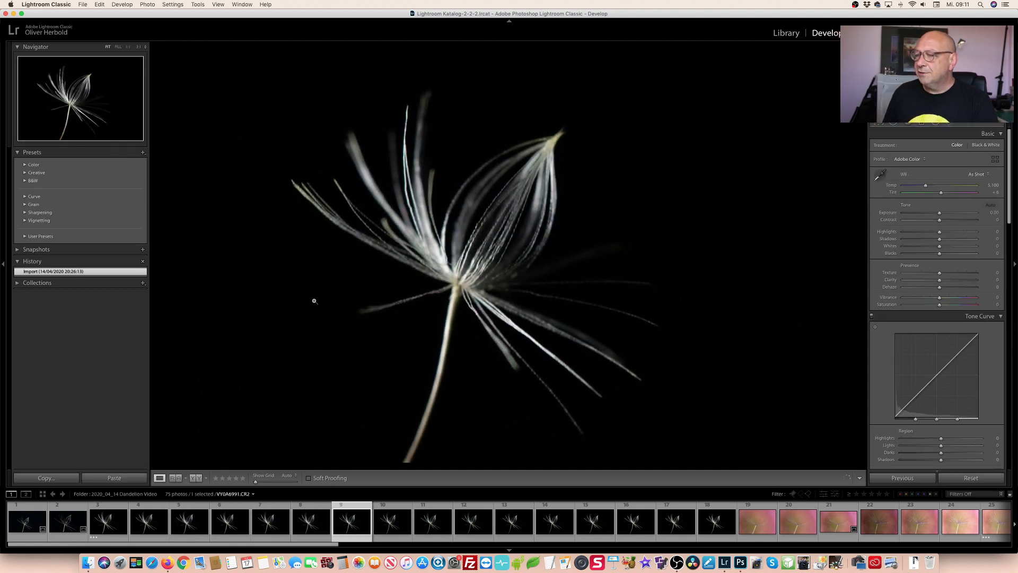
key(Right)
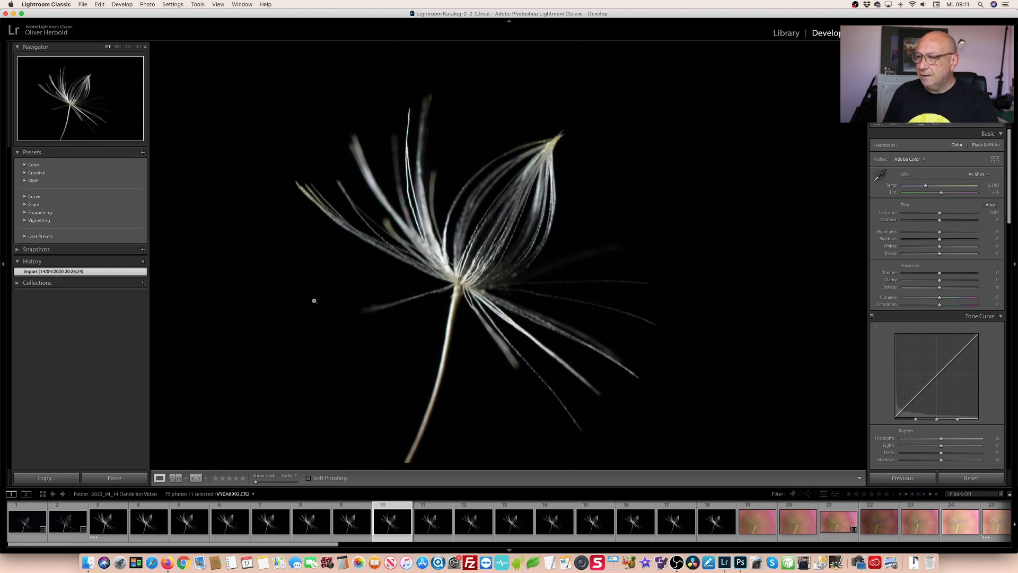
key(Left)
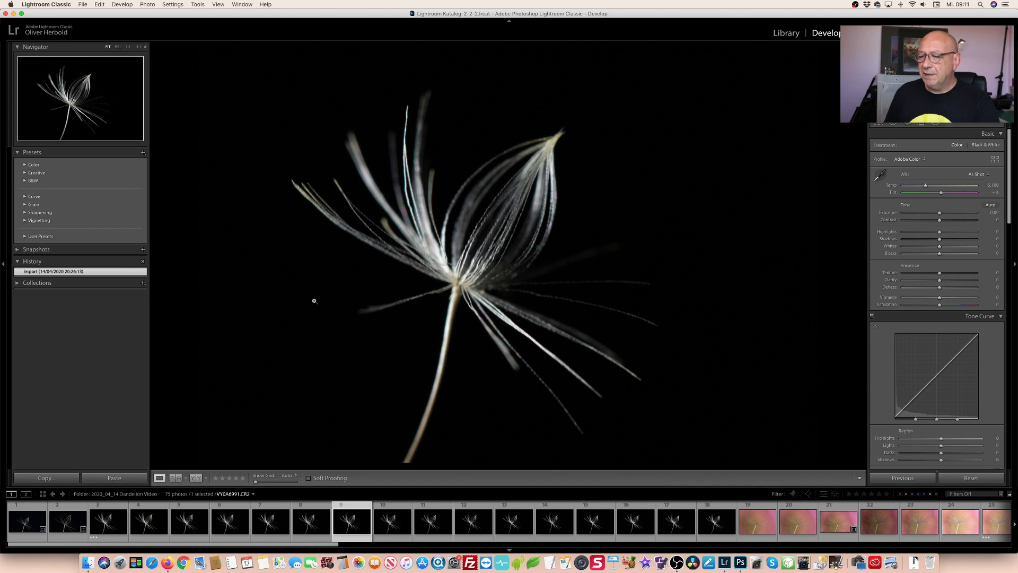
- Advance through the later dark frames, then open pink droplet dandelion photo 25
key(Right)
key(Right)
key(Right)
key(Right)
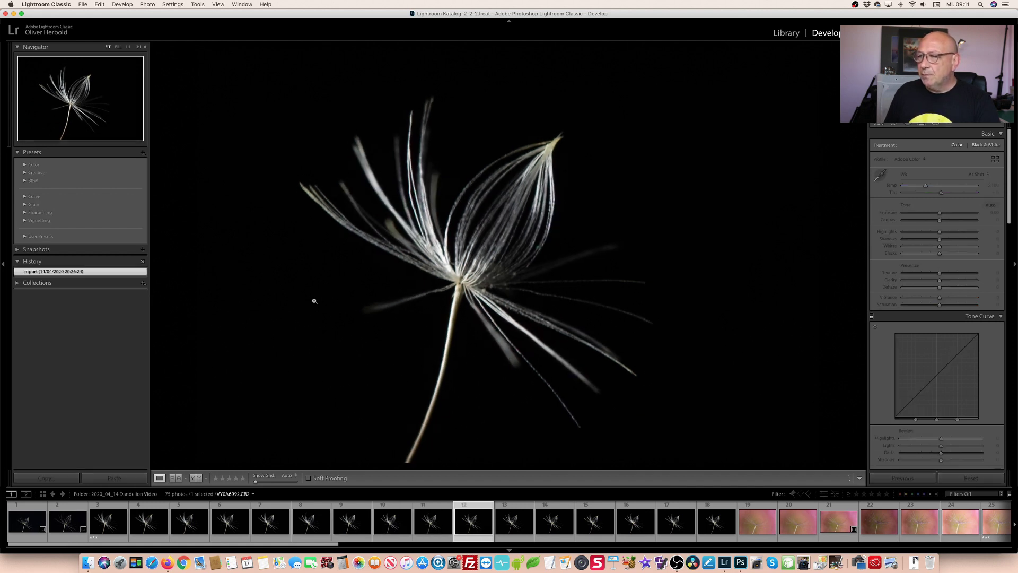
key(Right)
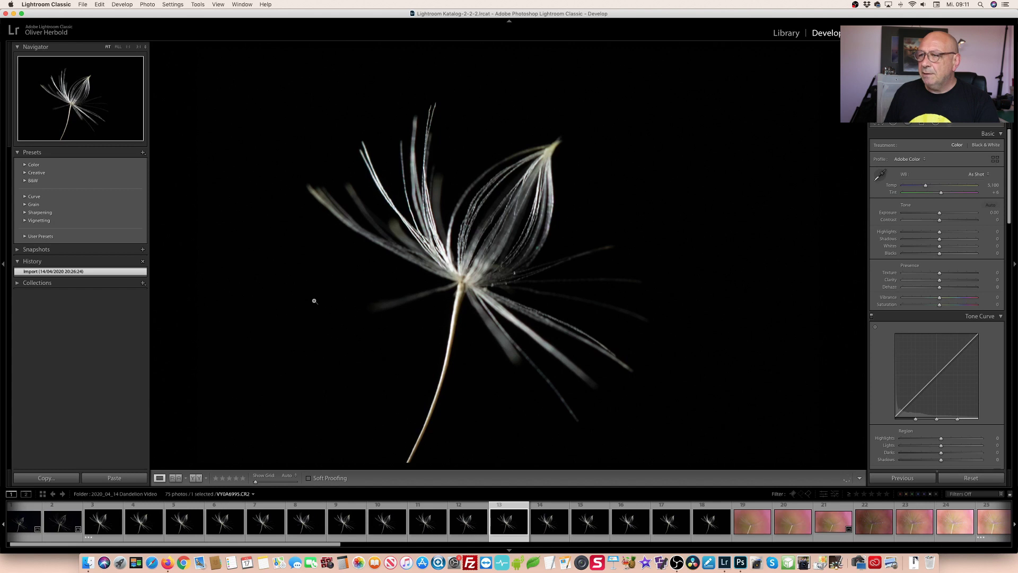
key(Right)
key(Right)
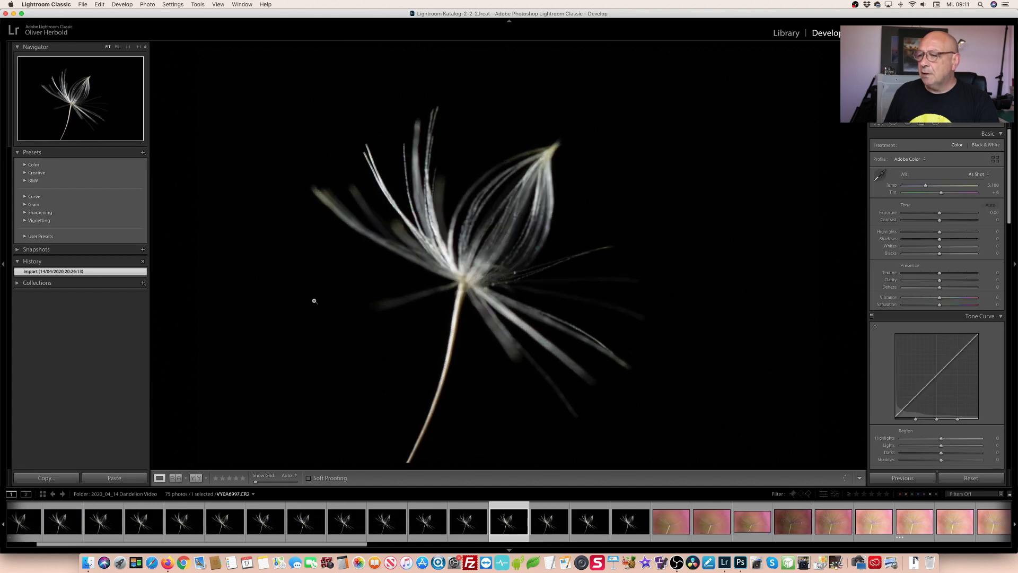
key(Right)
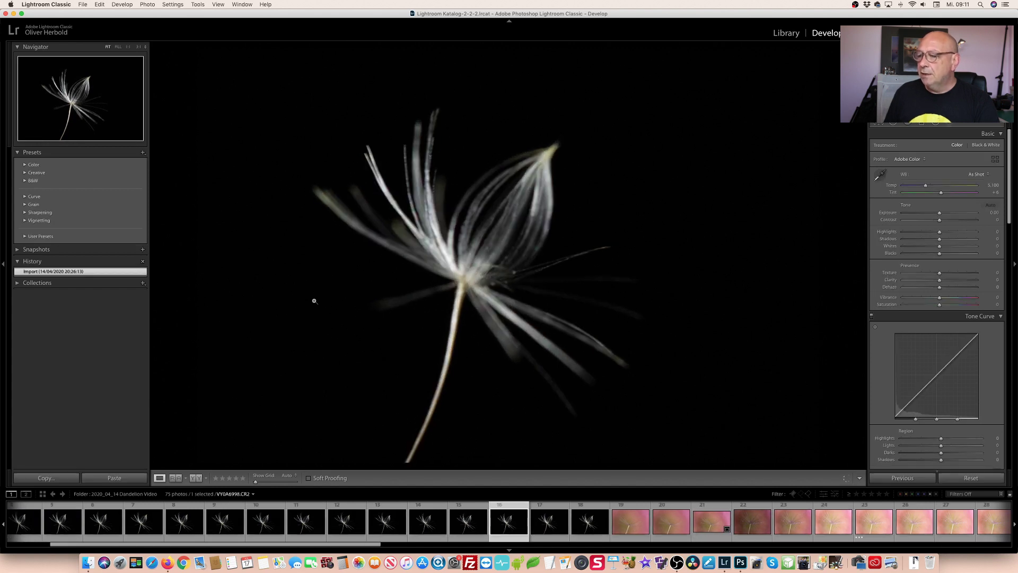
key(Right)
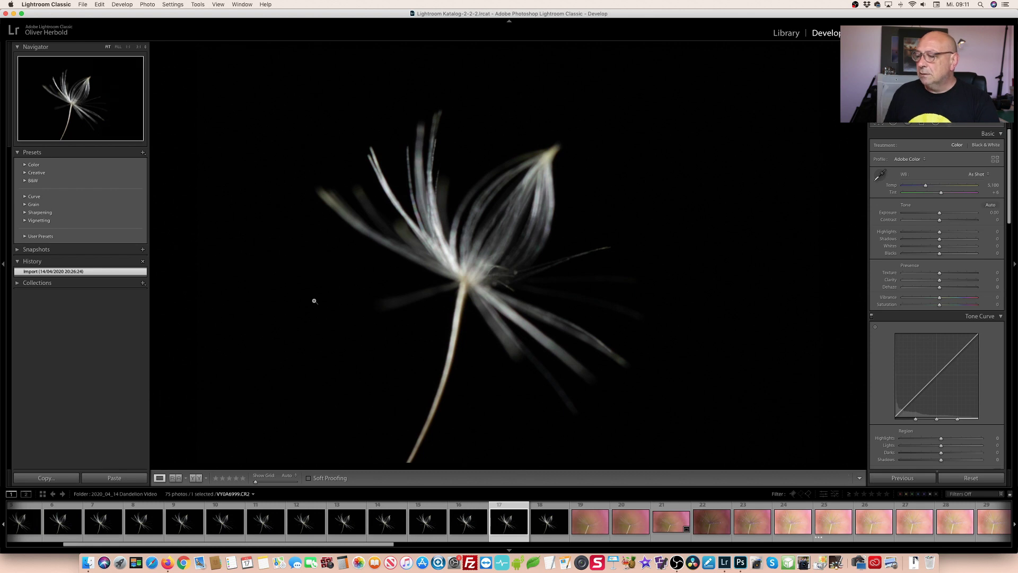
click(827, 527)
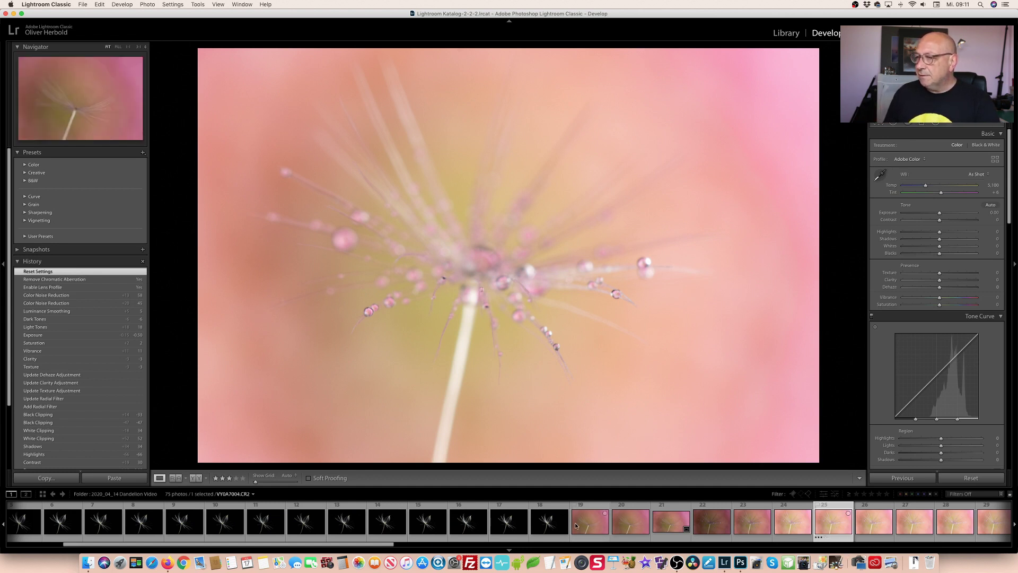
- Step back and forth through the first pink droplet frames to compare focus
scroll(576, 525, down, 6)
scroll(576, 526, down, 1)
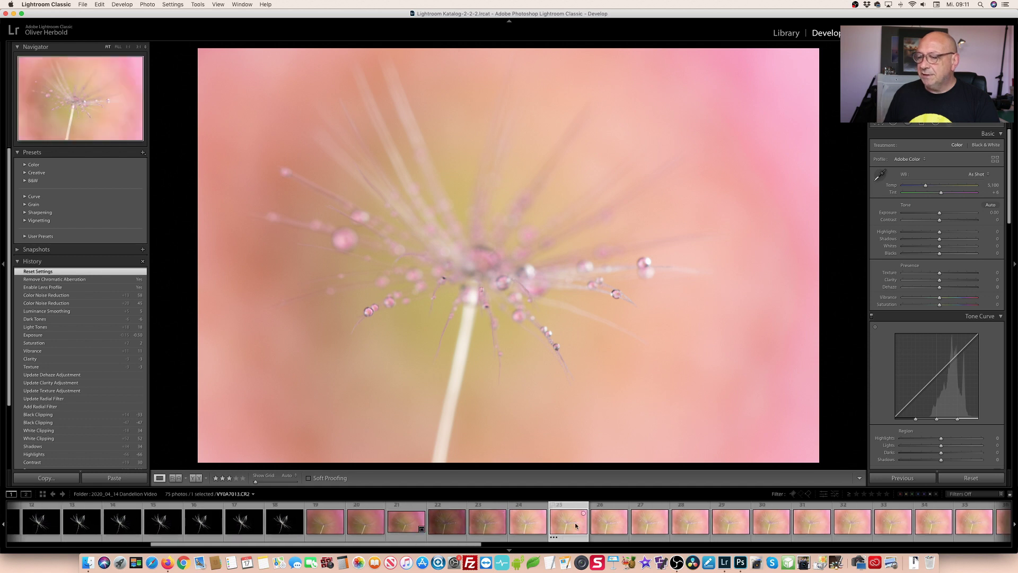
scroll(575, 527, down, 7)
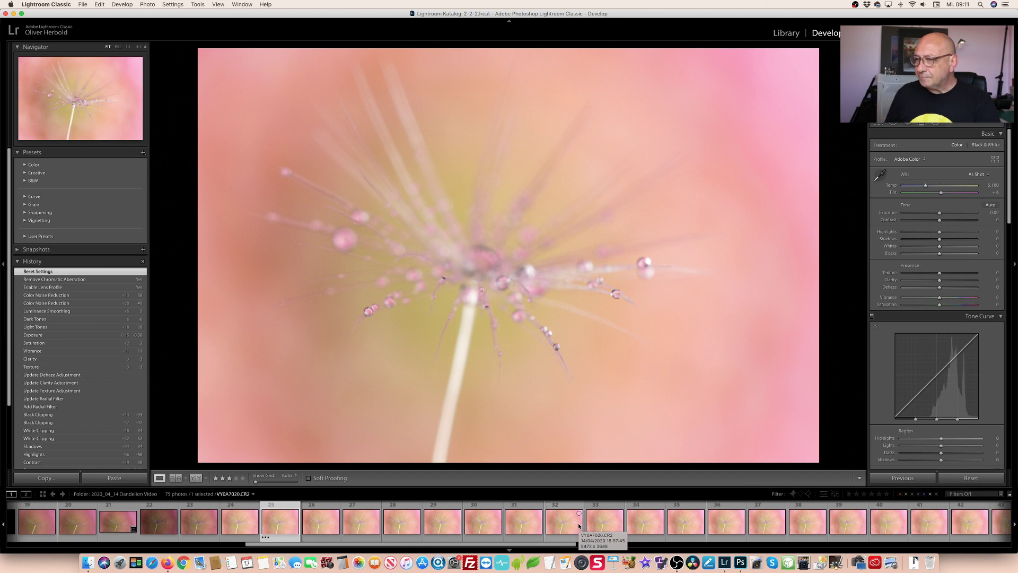
key(Right)
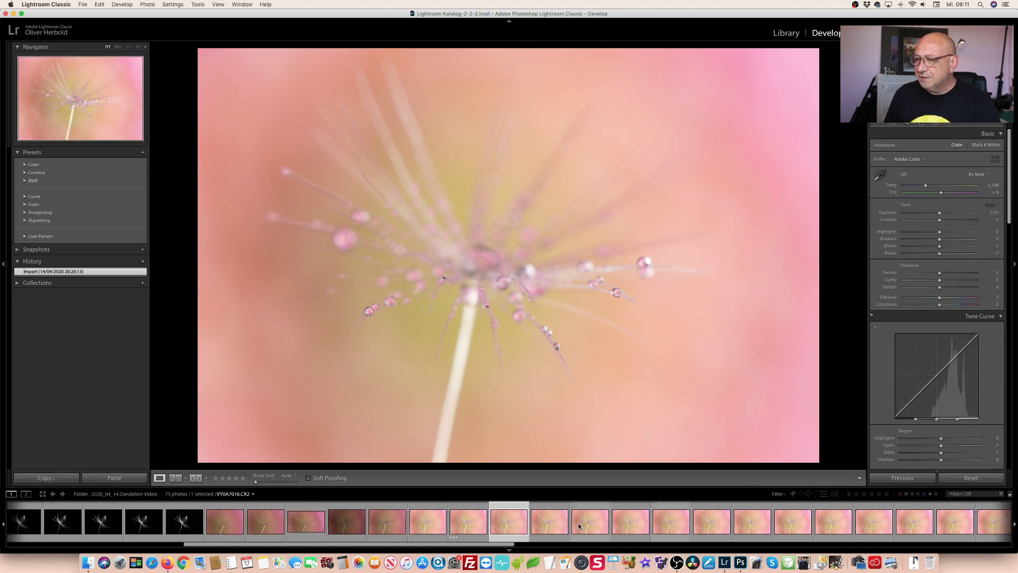
key(Right)
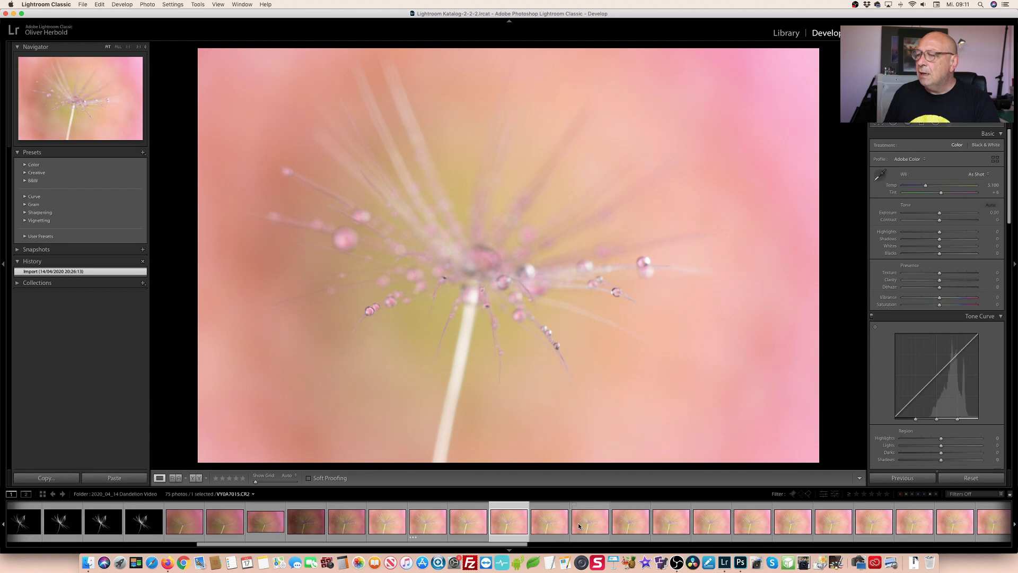
key(Left)
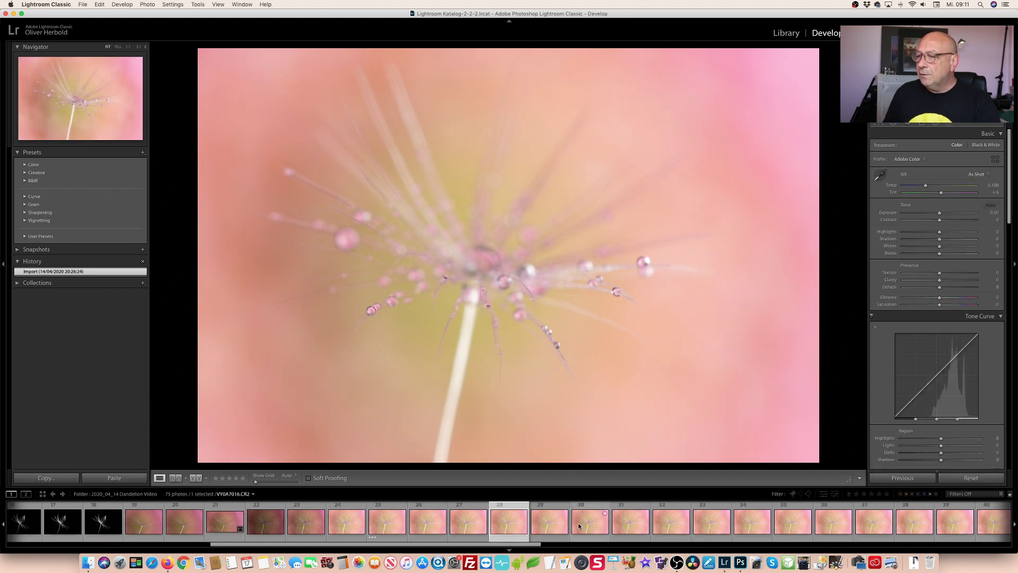
key(Left)
key(Left)
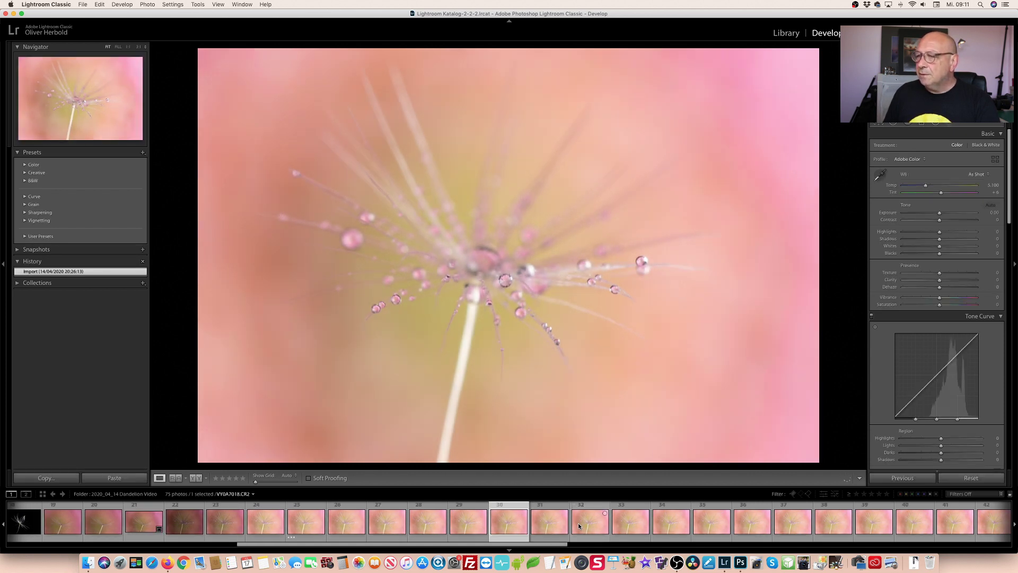
key(Right)
key(Right)
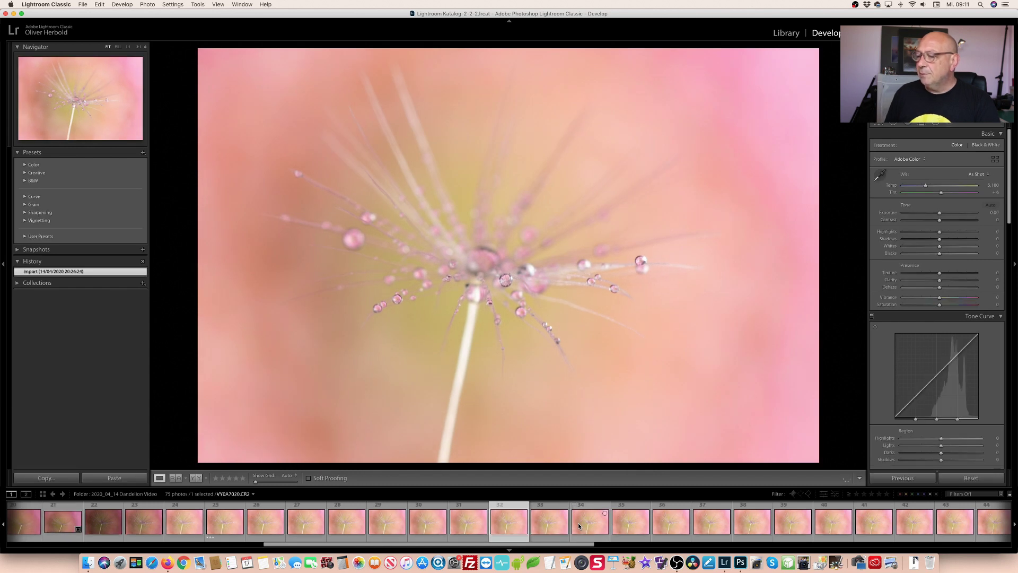
- Jump ahead through later pink frames to around photo 46 of 75
key(Right)
key(Right)
key(Right)
key(Right)
key(Right)
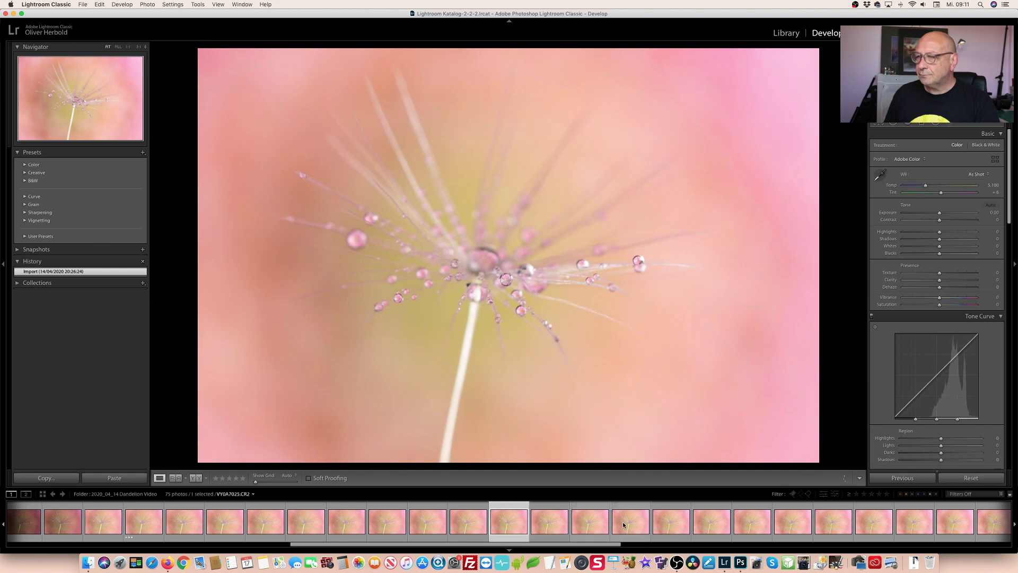
key(Right)
key(Right)
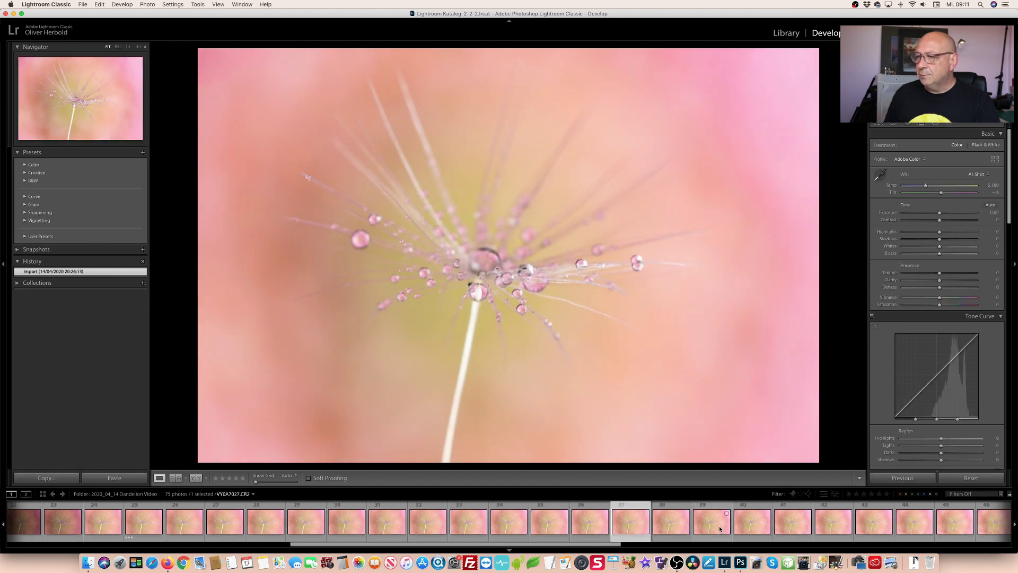
click(721, 529)
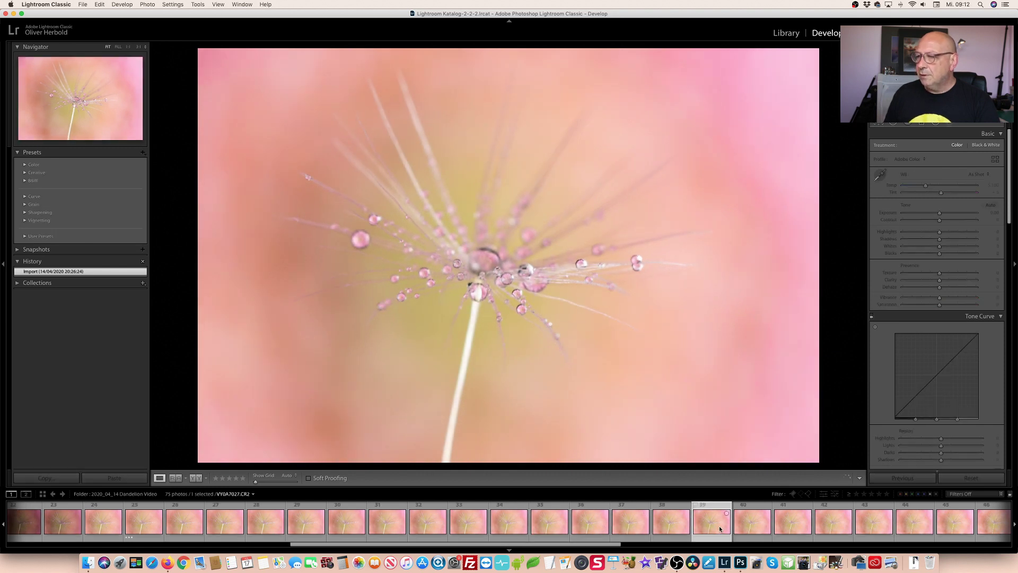
click(796, 525)
key(Right)
key(Right)
key(Right)
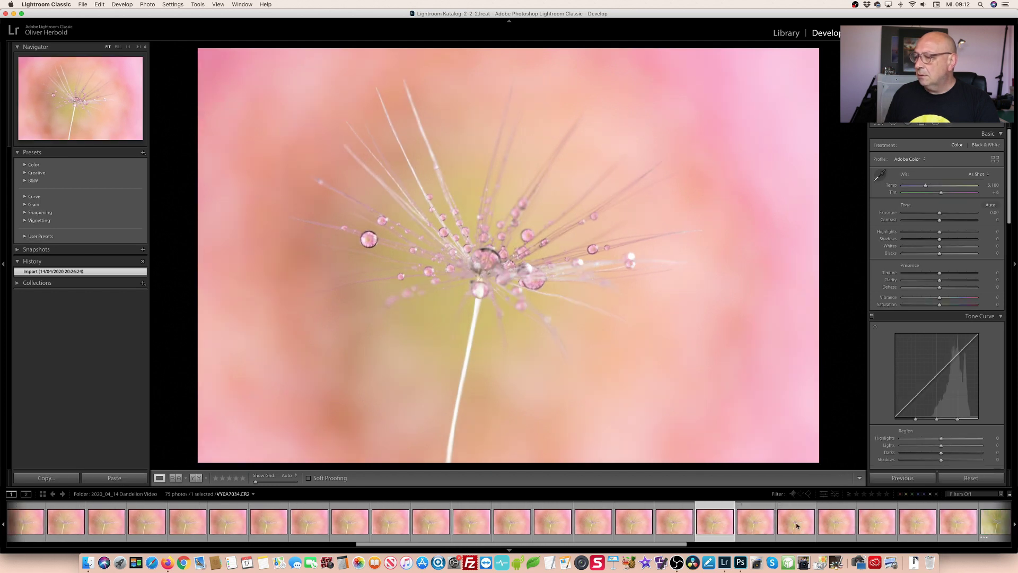
click(796, 525)
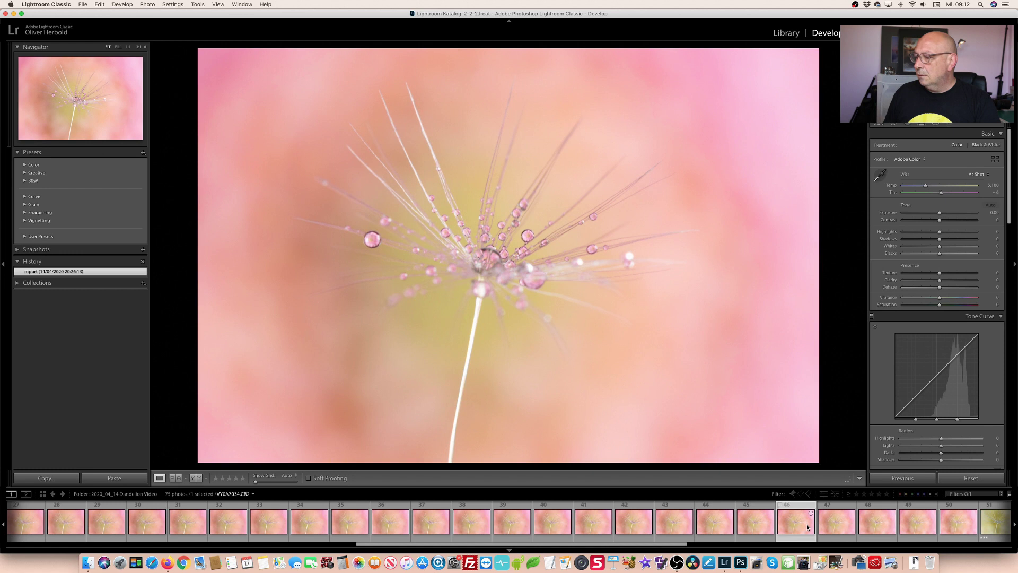
scroll(807, 527, right, 8)
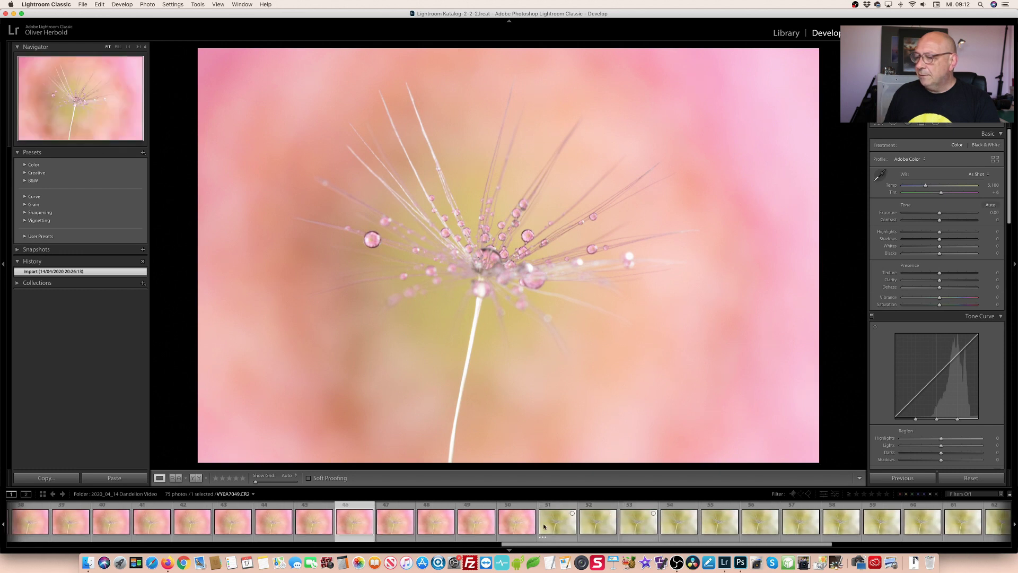
- Open the first yellow-toned dandelion frame and step through the next few
click(546, 526)
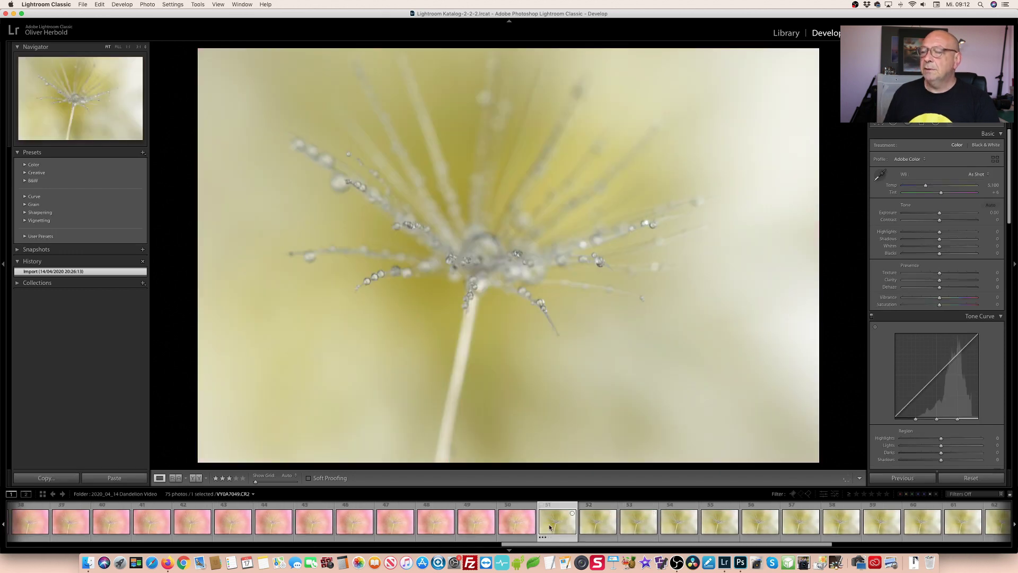
scroll(558, 526, right, 3)
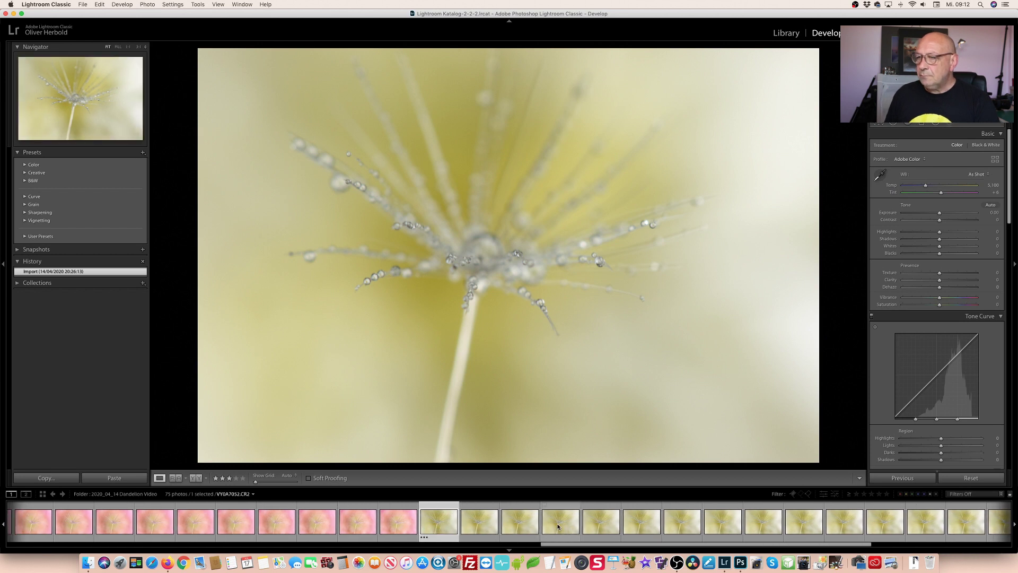
key(Right)
scroll(558, 526, right, 1)
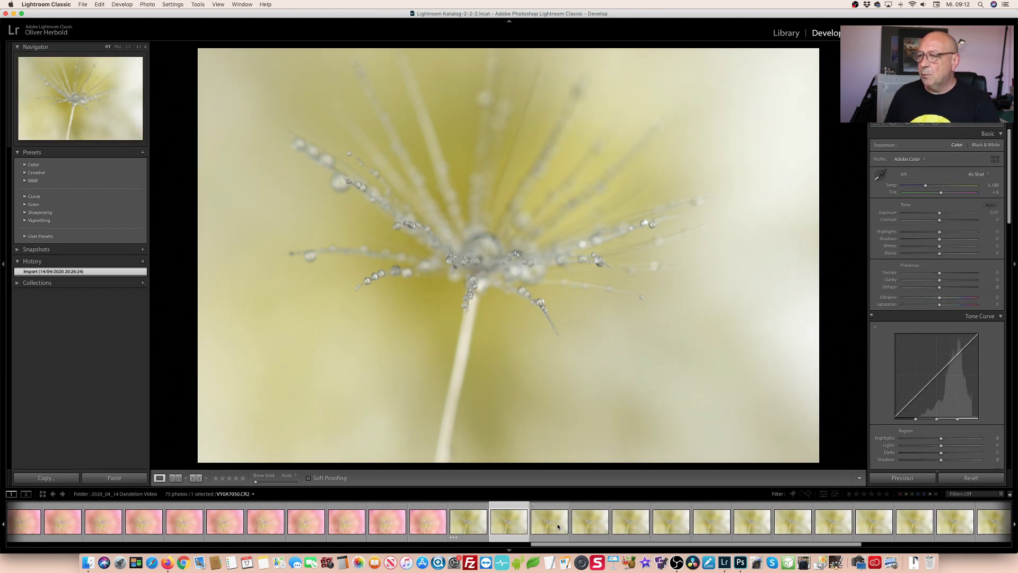
key(Right)
key(Right)
key(Right)
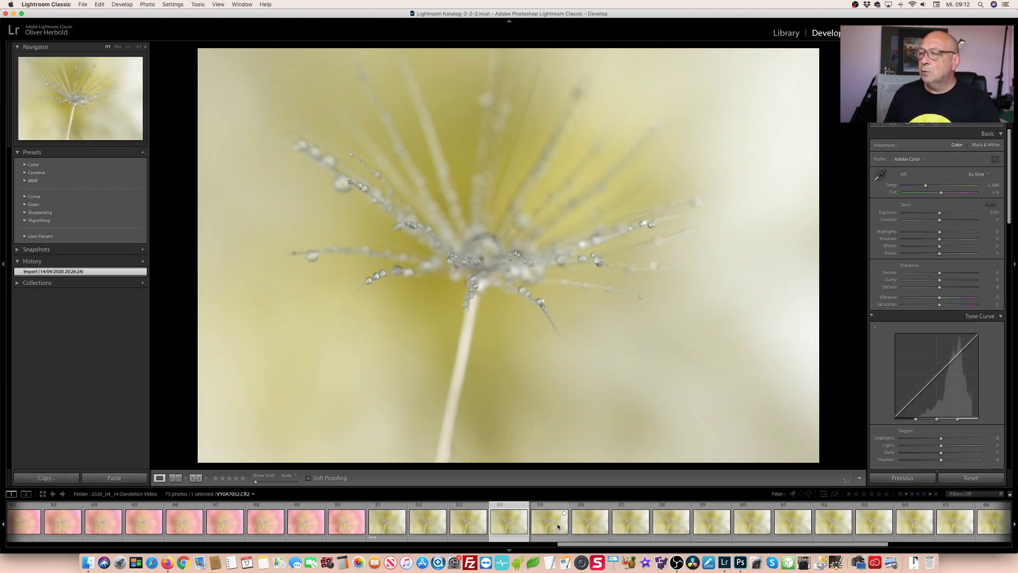
key(Right)
key(Right)
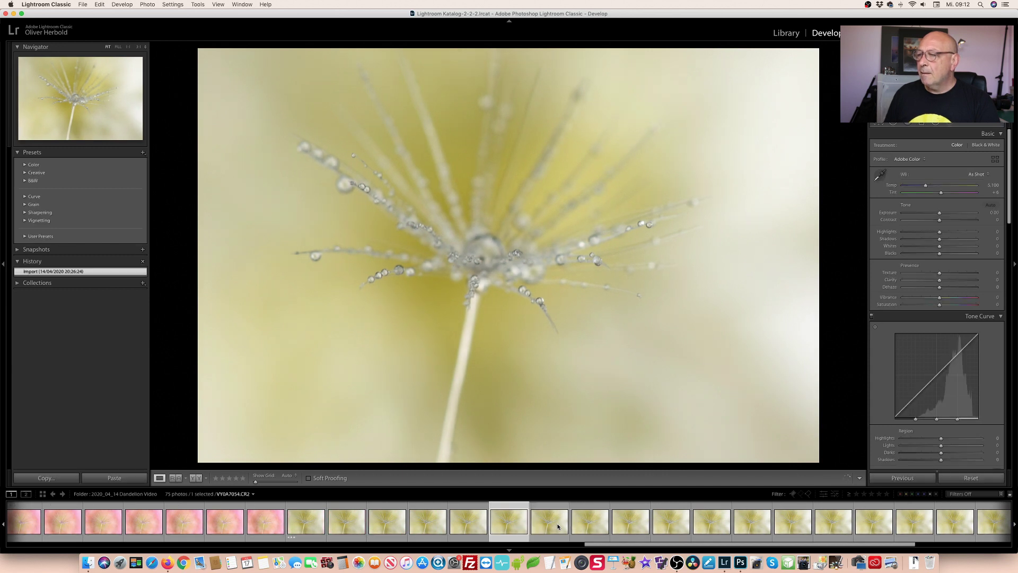
- Compare later yellow stack frames, including frame 68, then go back to an earlier one
click(671, 522)
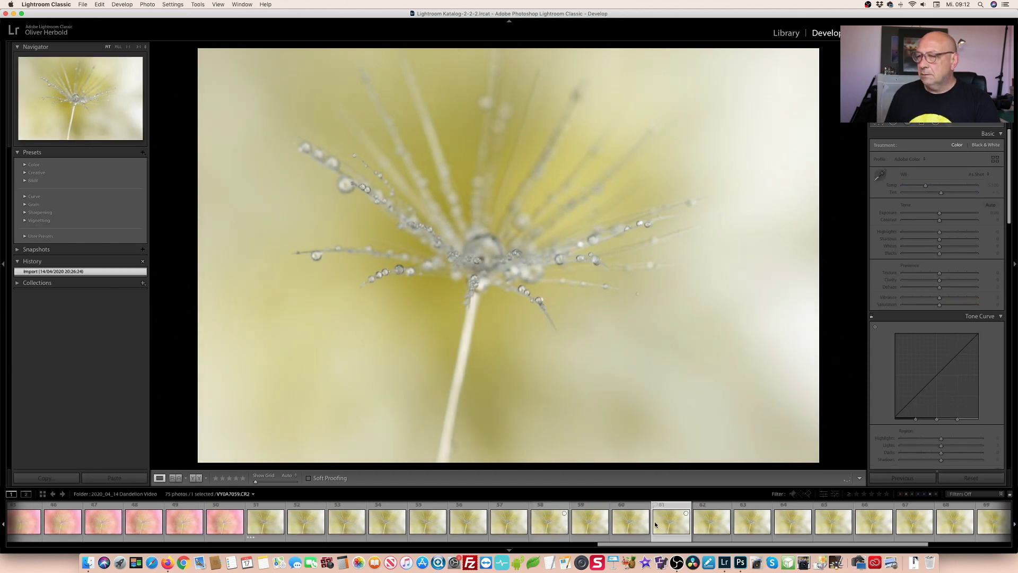
key(Right)
click(673, 525)
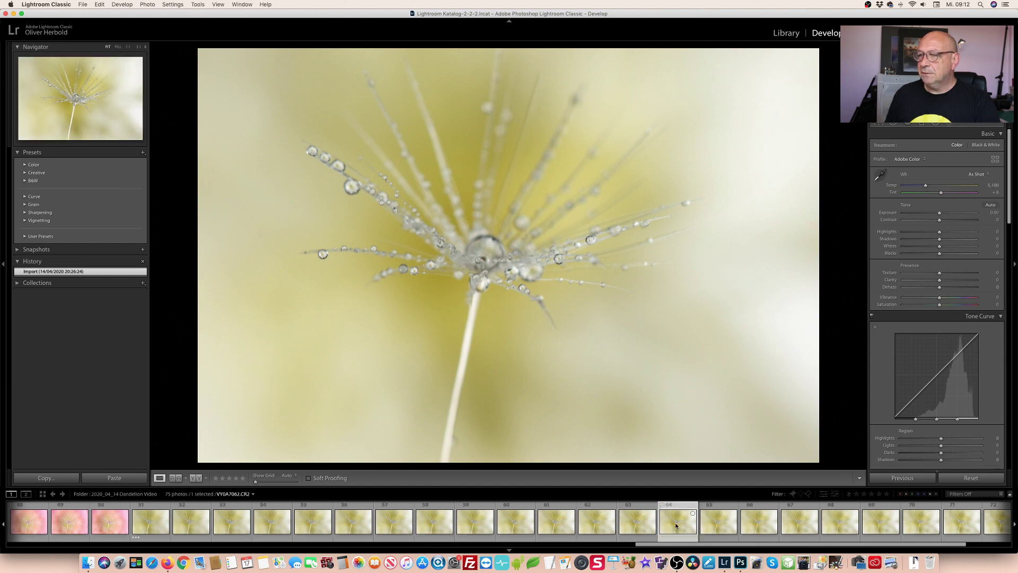
click(675, 525)
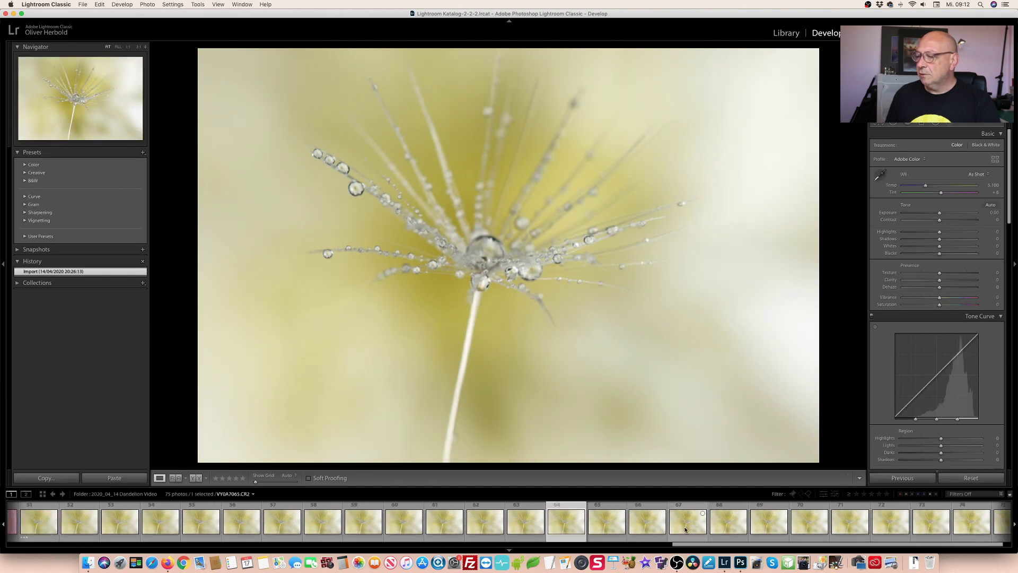
click(731, 527)
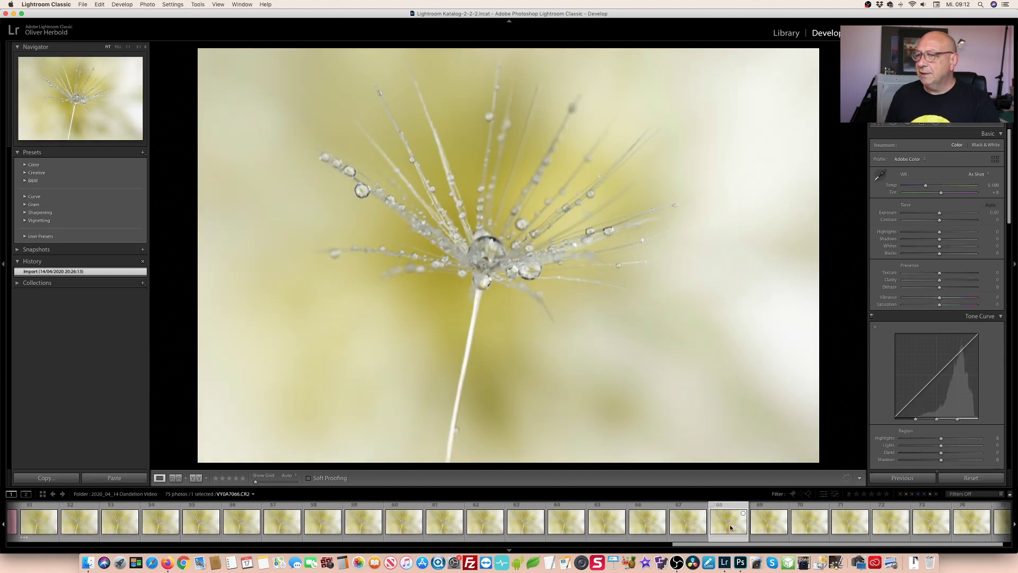
click(812, 526)
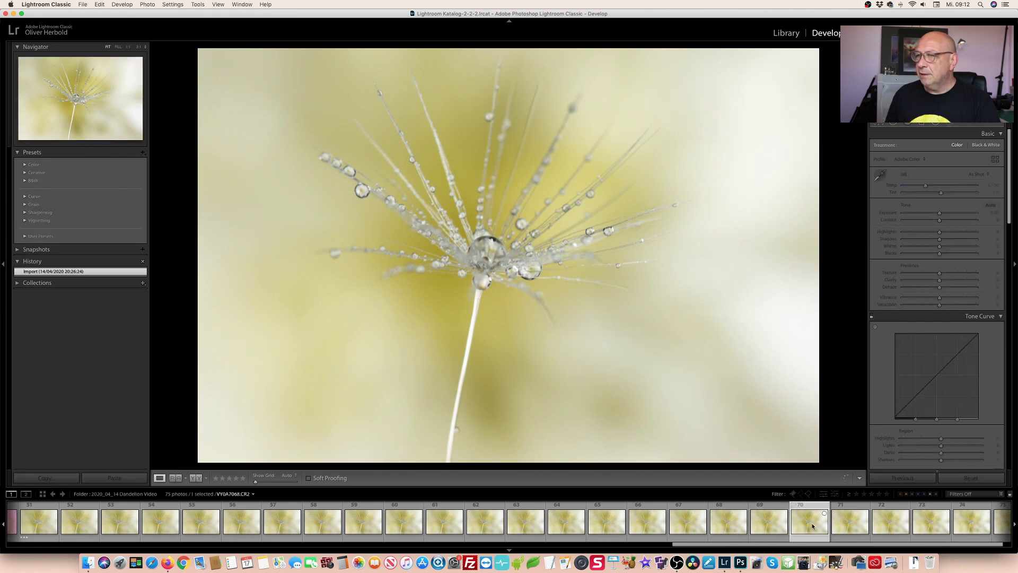
click(747, 525)
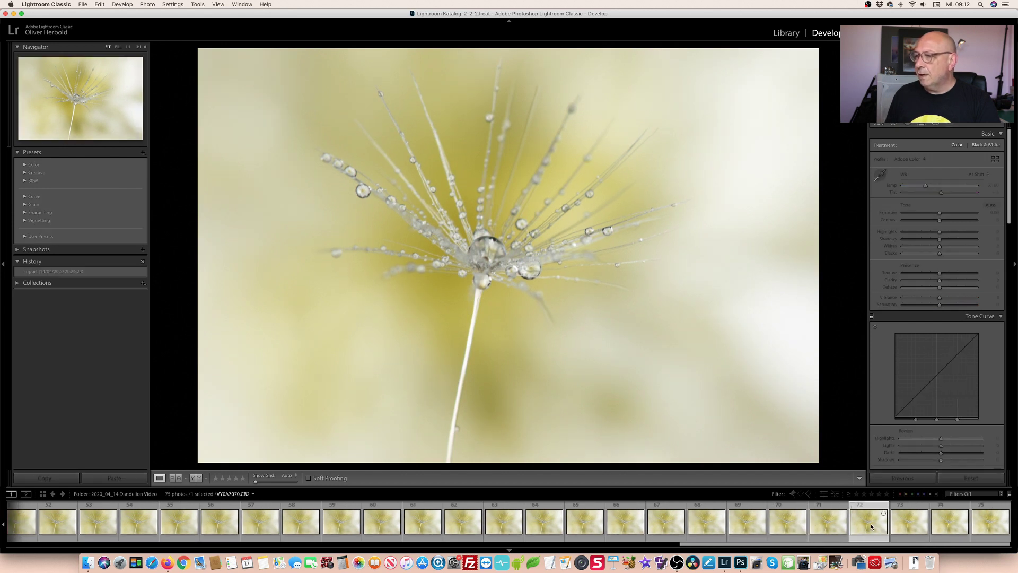
- Return to the pink shots and open frame 25 of 75 for editing
scroll(747, 525, up, 10)
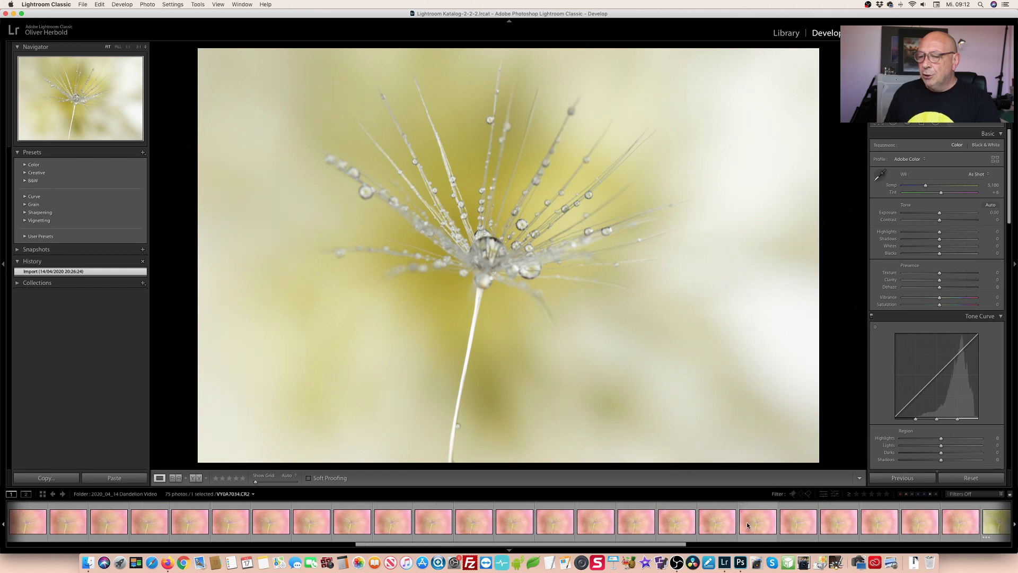
scroll(747, 525, up, 5)
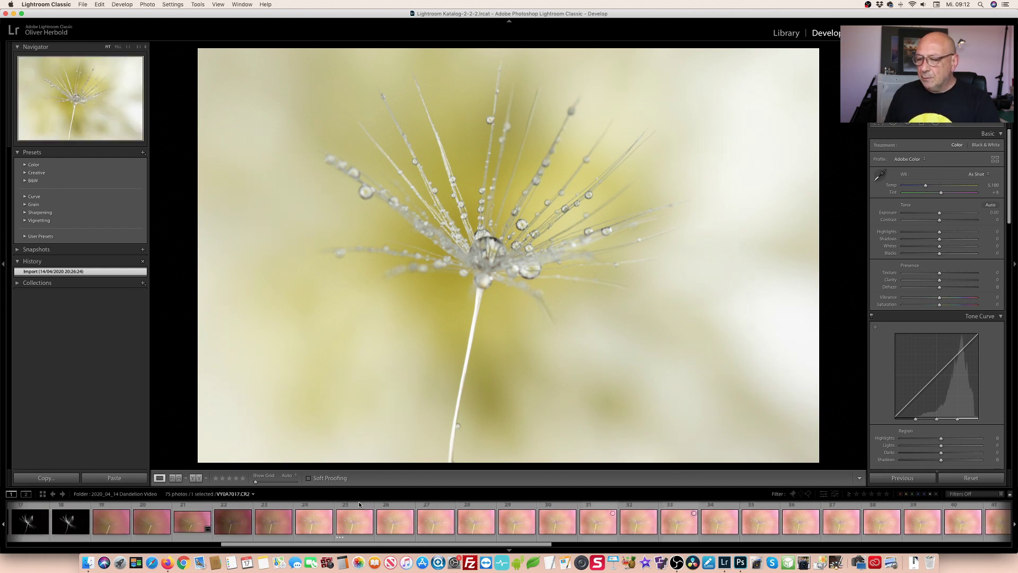
click(361, 531)
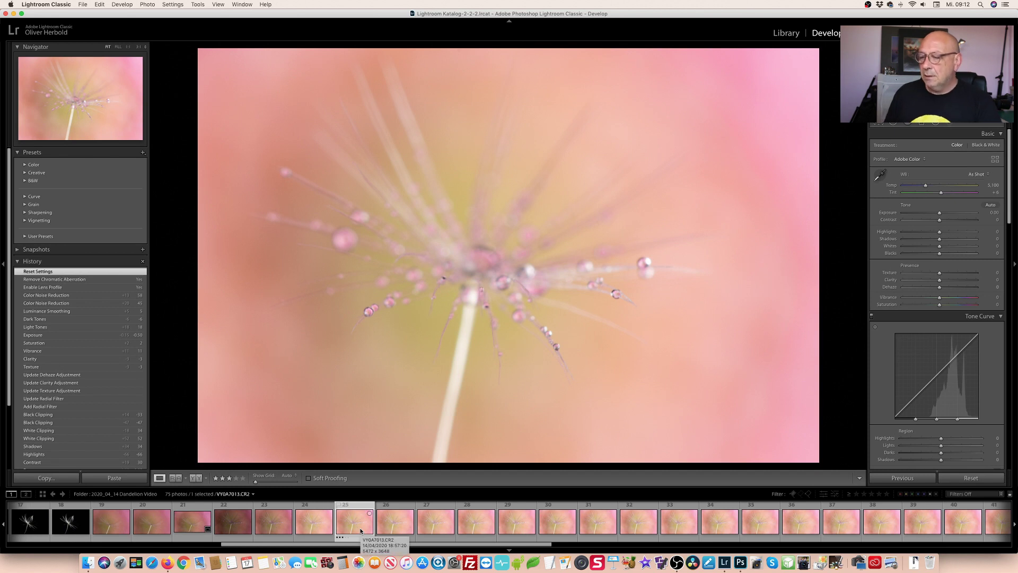
- Boost Contrast and pull Highlights down to −52 on frame 25
scroll(361, 530, down, 3)
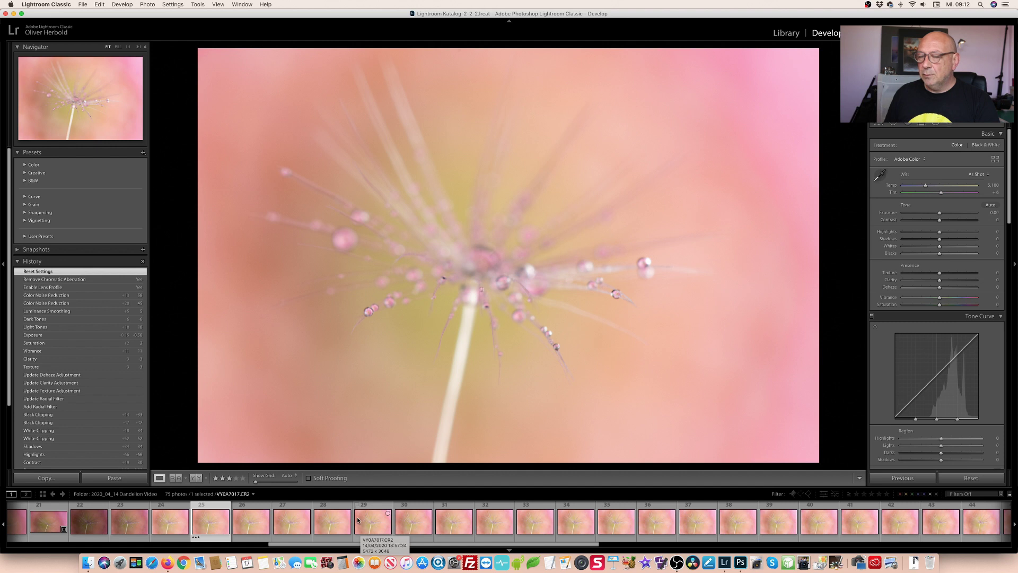
scroll(955, 361, down, 12)
scroll(955, 364, down, 2)
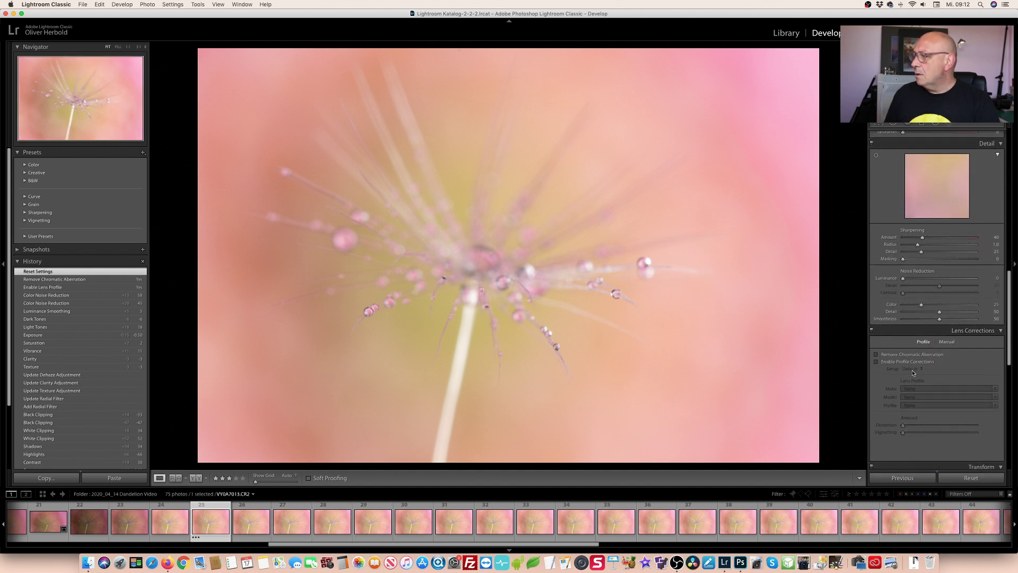
scroll(952, 365, up, 14)
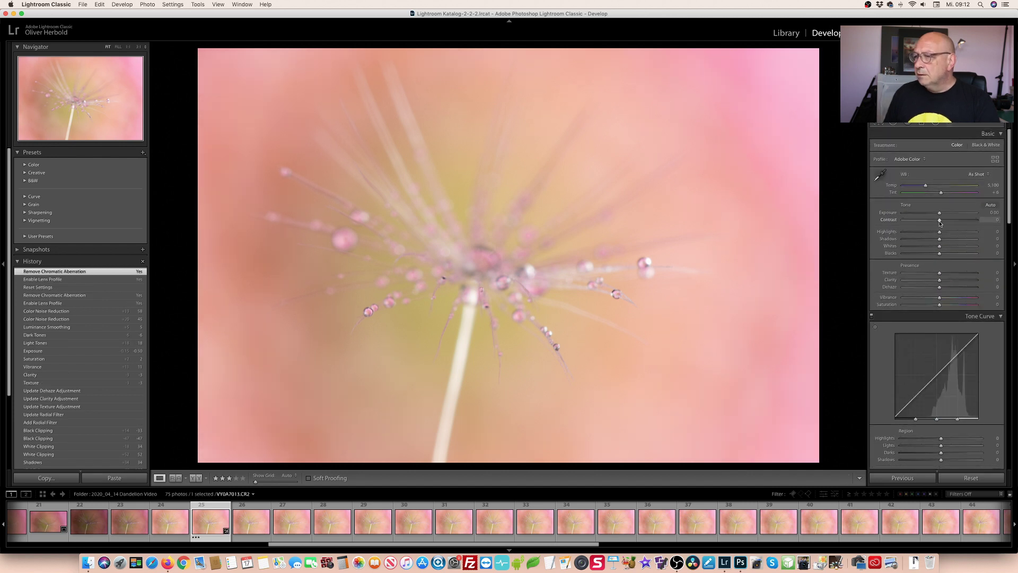
drag(944, 223, 944, 223)
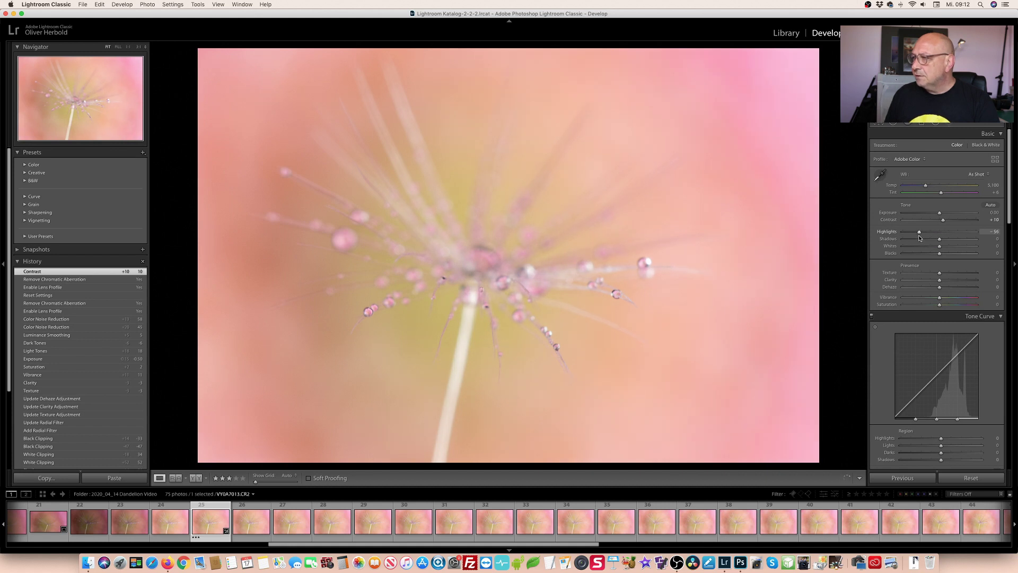
drag(921, 237, 947, 222)
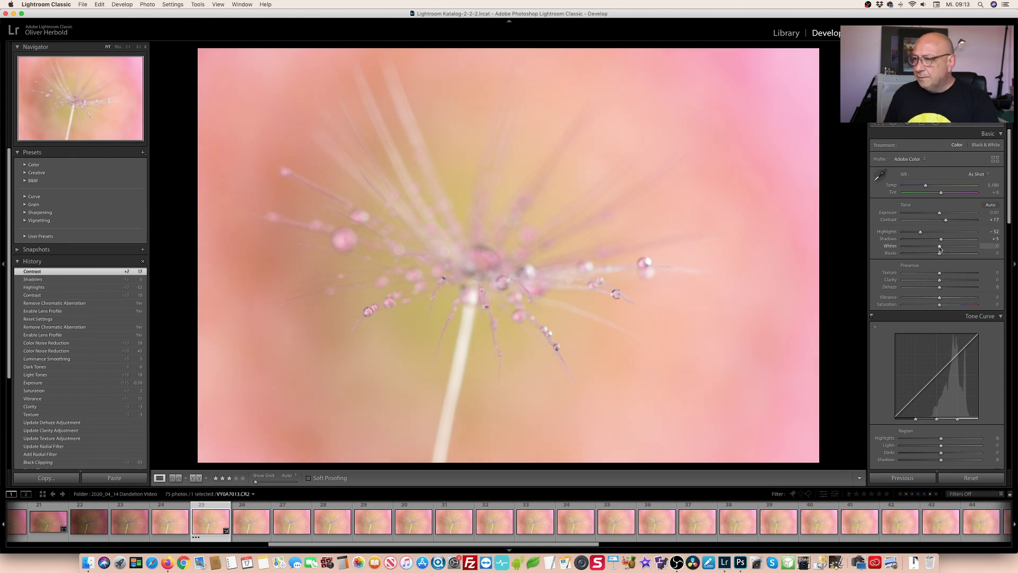
- Set Whites to +20 and Blacks to −27 while previewing clipping, and raise Contrast to +30
alt+click(941, 249)
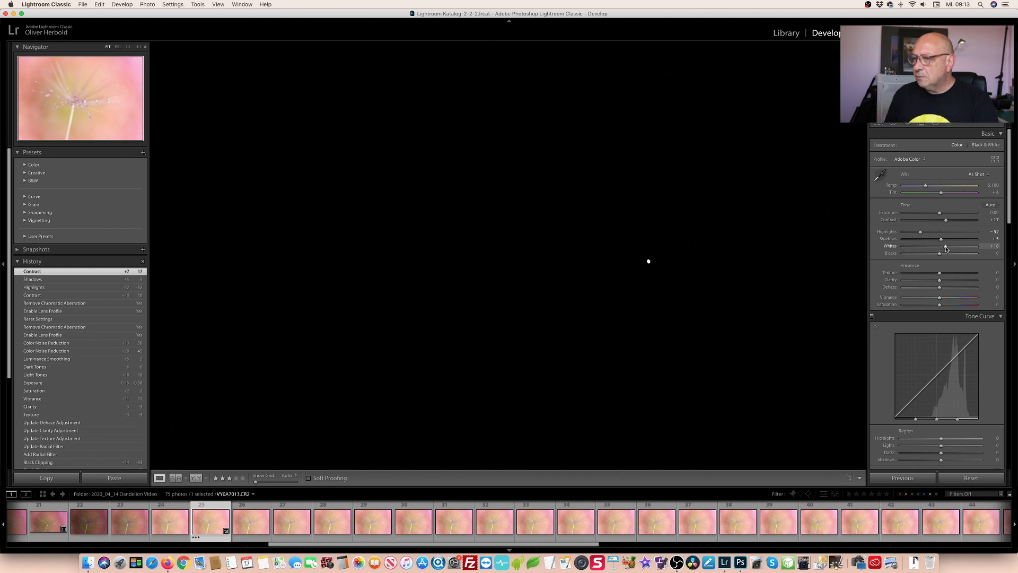
drag(949, 248, 951, 248)
drag(948, 247, 947, 248)
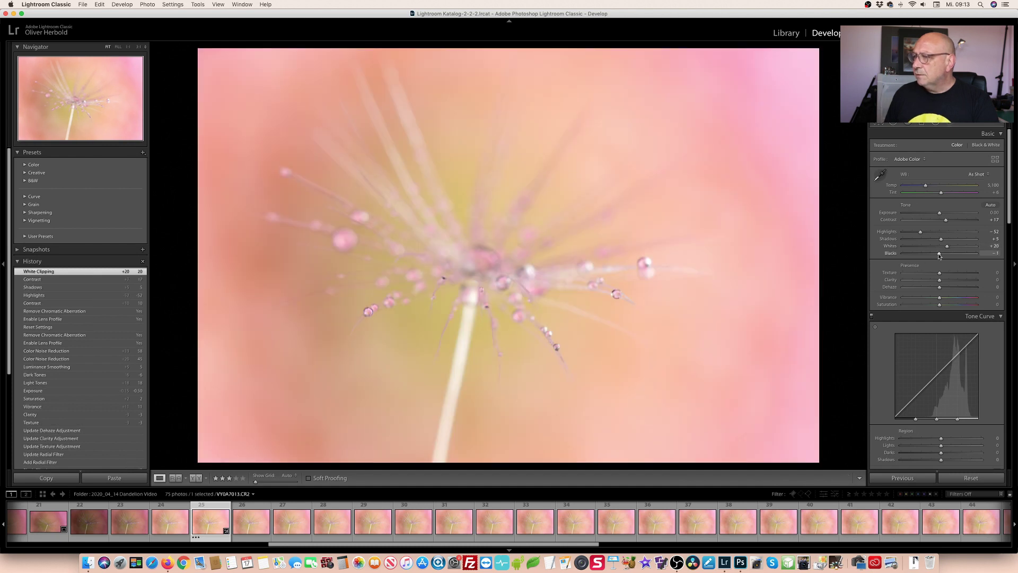
alt+click(939, 254)
drag(925, 254, 930, 255)
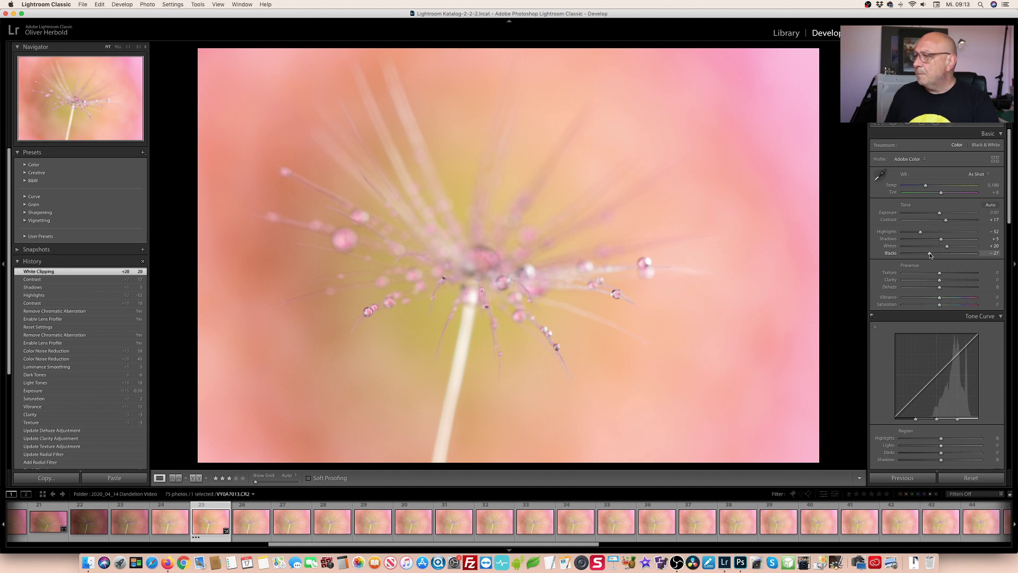
drag(946, 220, 951, 220)
scroll(935, 175, down, 1)
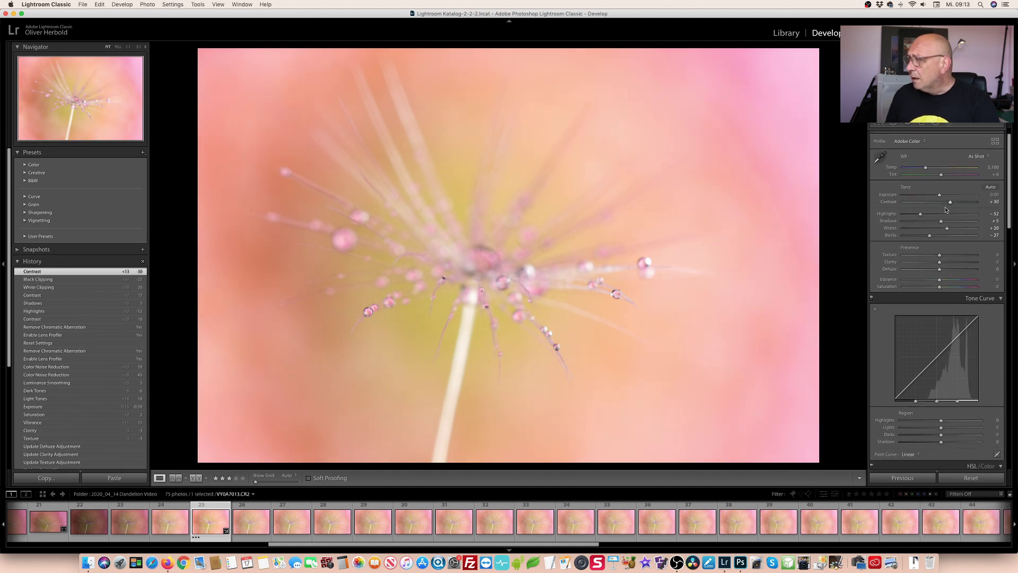
- Draw a radial filter ellipse and shape it around the dandelion seed head
click(935, 123)
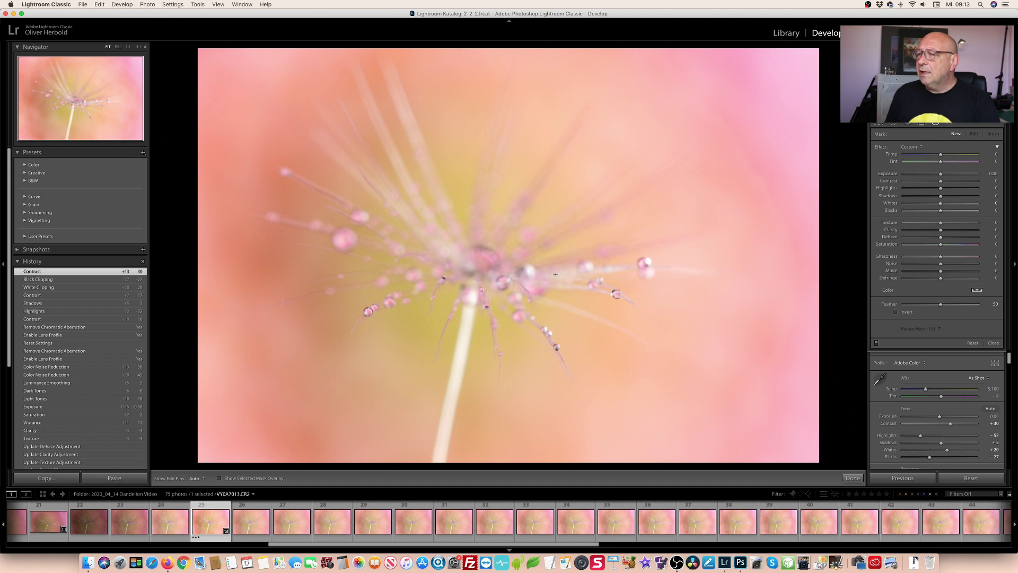
drag(578, 281, 770, 398)
drag(735, 367, 735, 367)
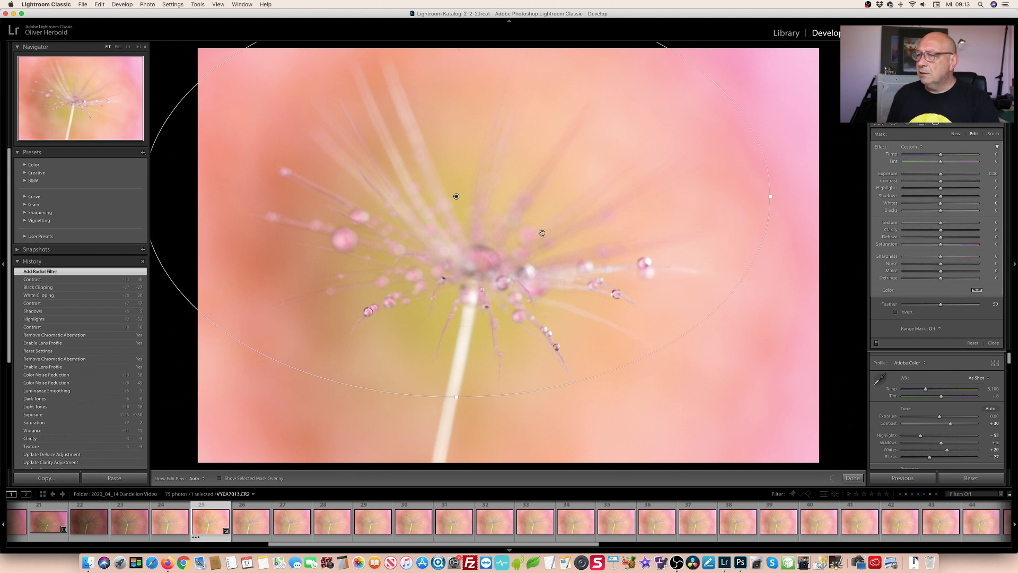
drag(456, 199, 476, 224)
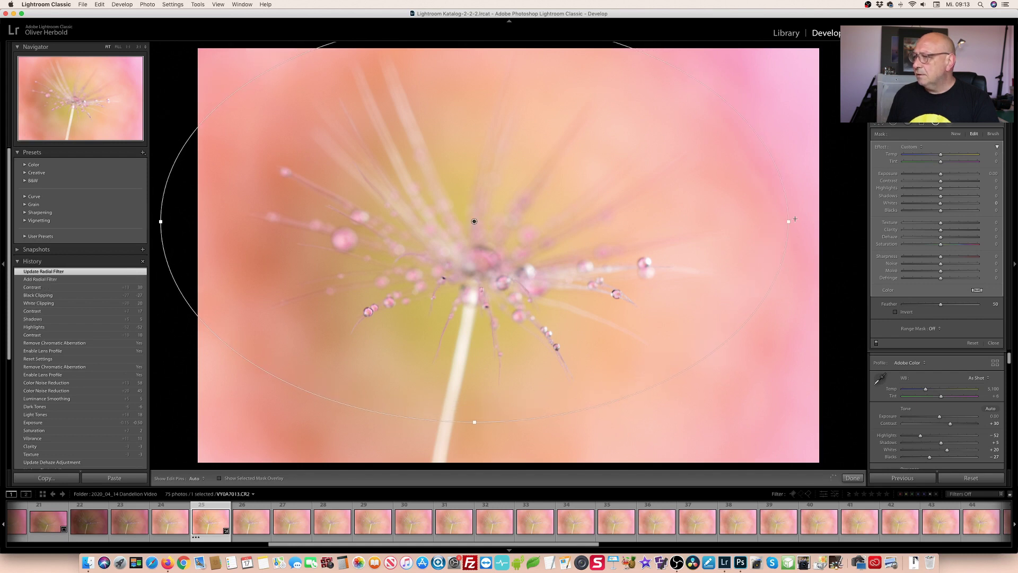
drag(787, 222, 783, 222)
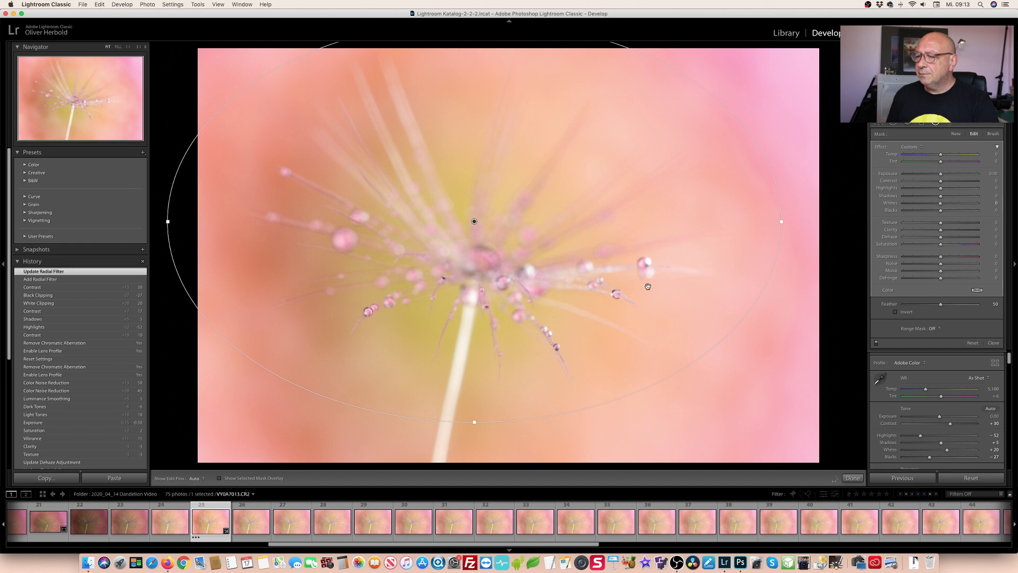
click(616, 306)
drag(474, 421, 476, 419)
- Invert the radial filter and set Texture +15, Clarity +15 and Dehaze +4
click(896, 311)
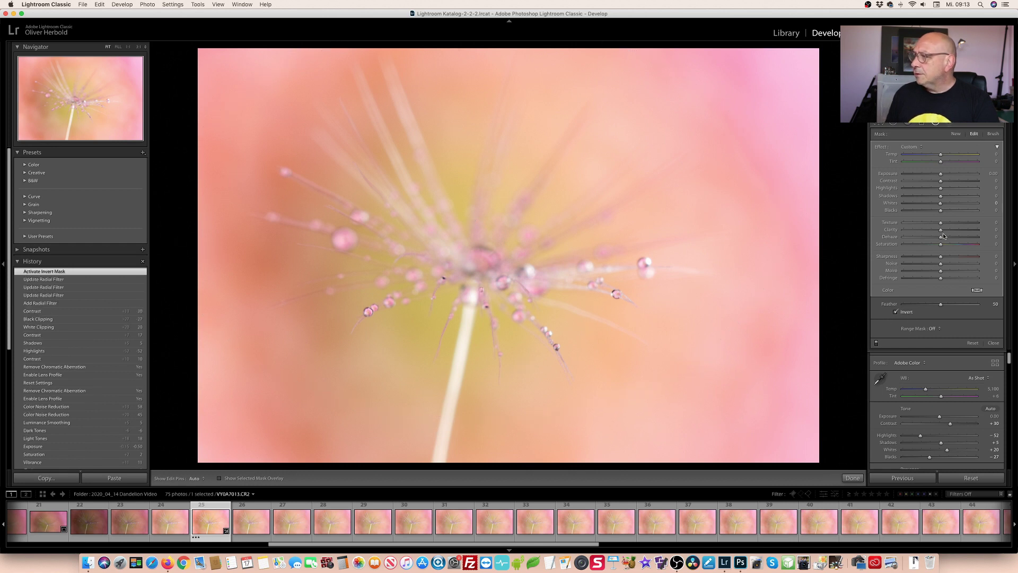
drag(941, 222, 946, 230)
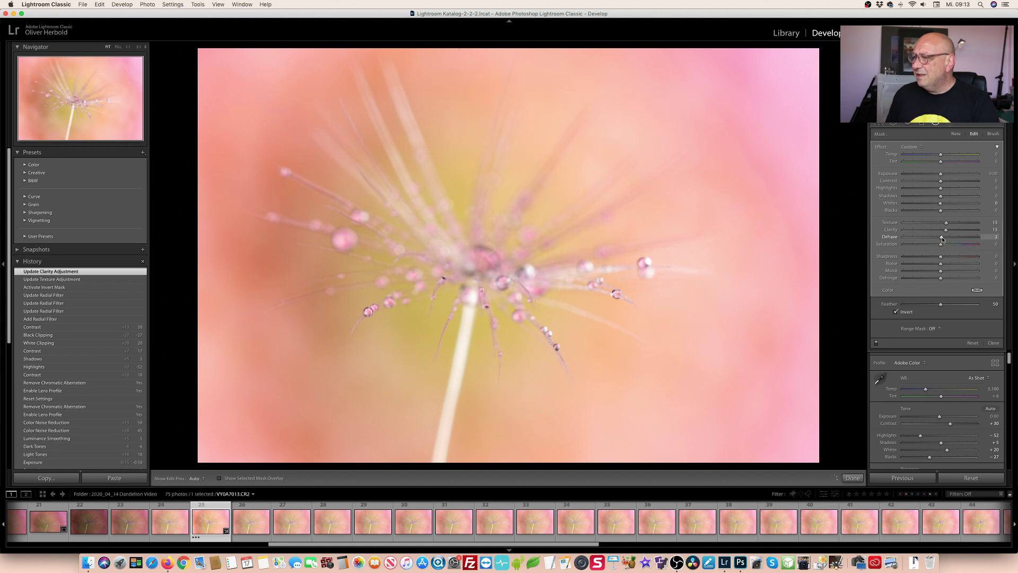
drag(943, 240, 942, 240)
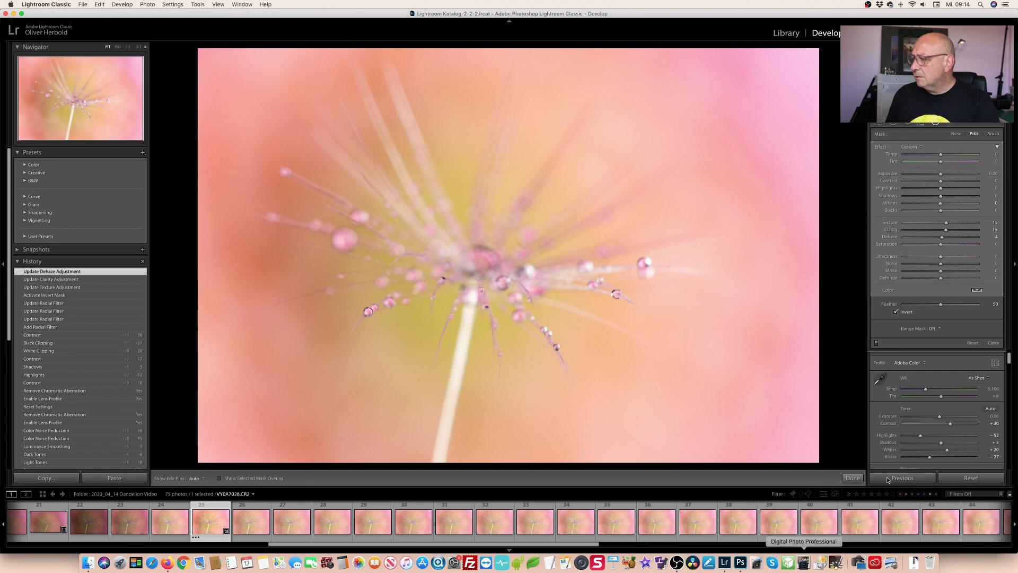
- Close the radial filter and raise the whole photo's Vibrance to +9
click(853, 478)
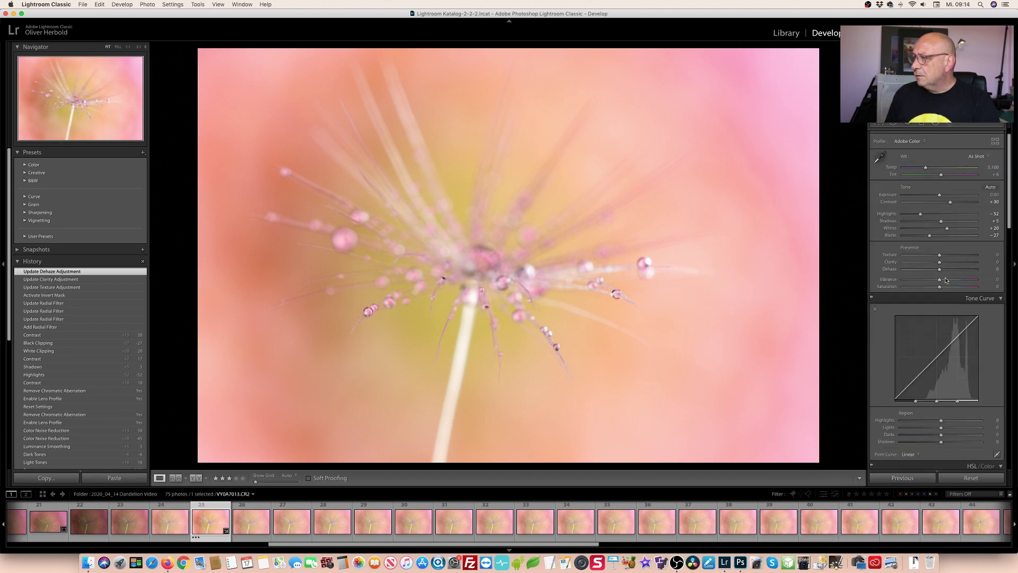
drag(939, 279, 940, 314)
scroll(941, 297, down, 6)
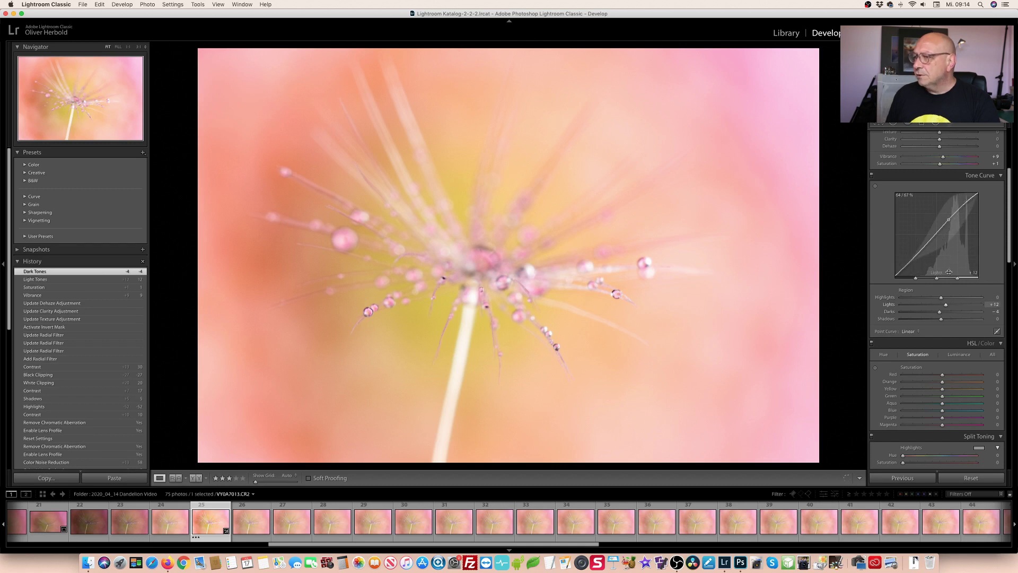
scroll(949, 272, up, 5)
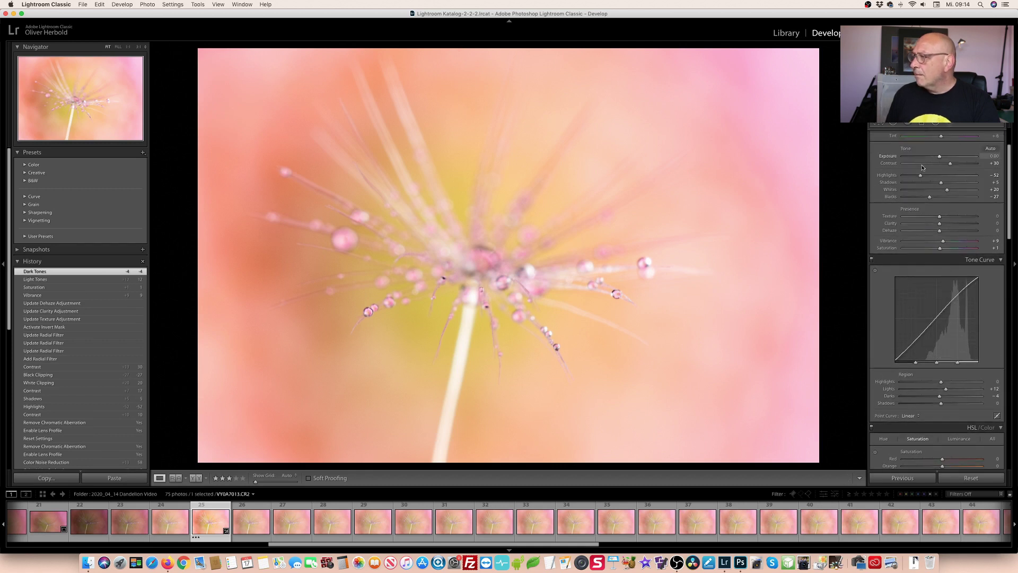
- Lower Highlights further to −76 and move down toward the Detail panel
drag(921, 178, 940, 157)
scroll(950, 202, down, 10)
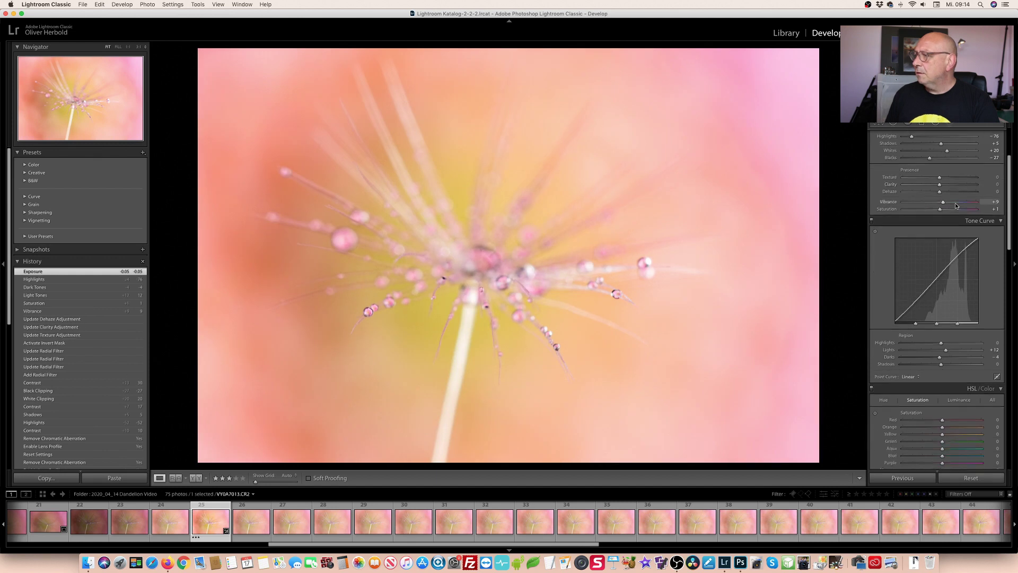
scroll(953, 206, down, 5)
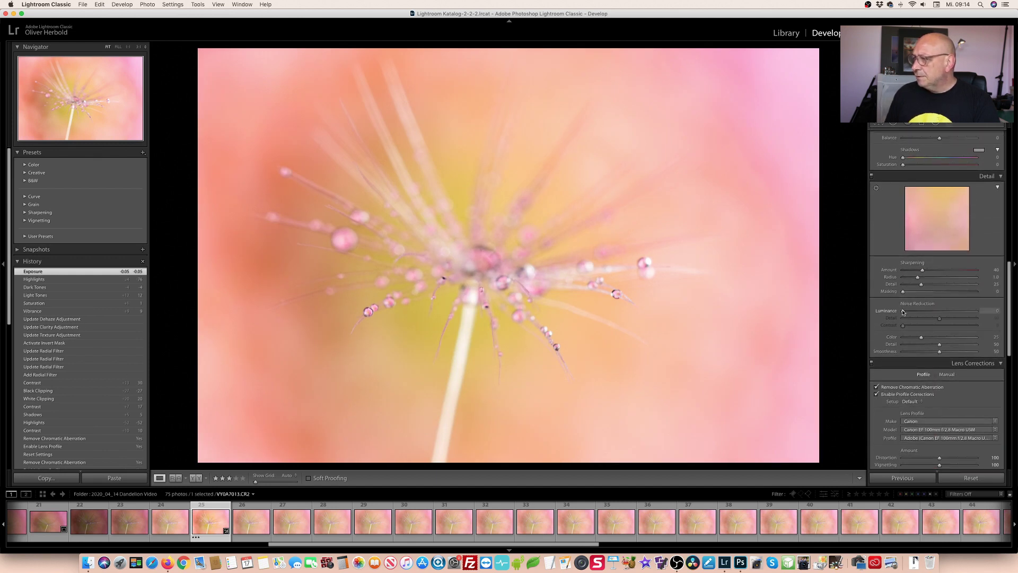
- At 1:1 zoom, set noise reduction Luminance 13 and Color 38, then return to Fit
click(670, 311)
click(670, 310)
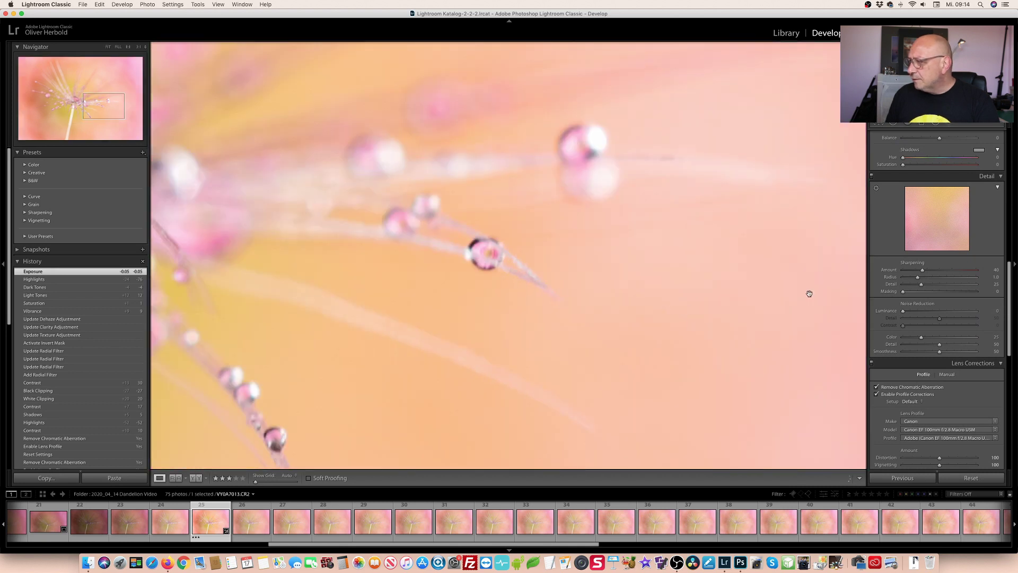
drag(904, 313, 931, 338)
click(750, 312)
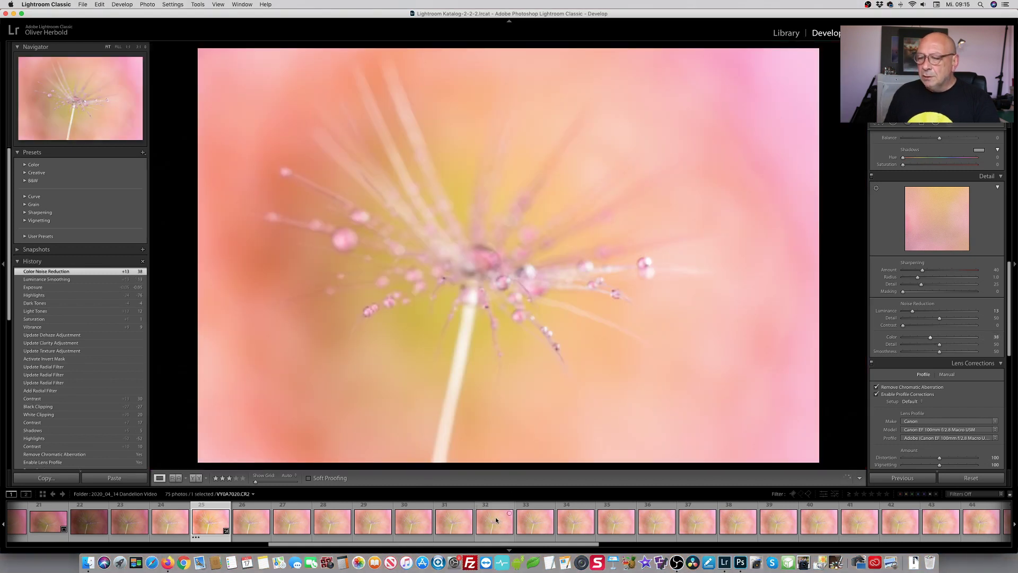
- Select all 26 frames of the pink droplet focus stack in the filmstrip
key(Right)
key(Right)
key(Right)
key(Right)
key(Right)
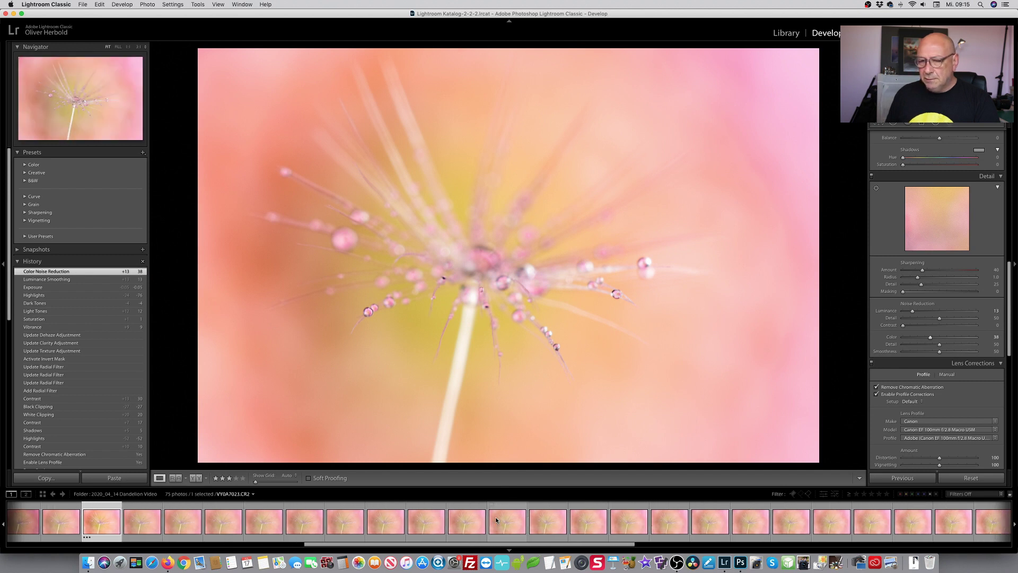
scroll(636, 523, down, 3)
click(789, 525)
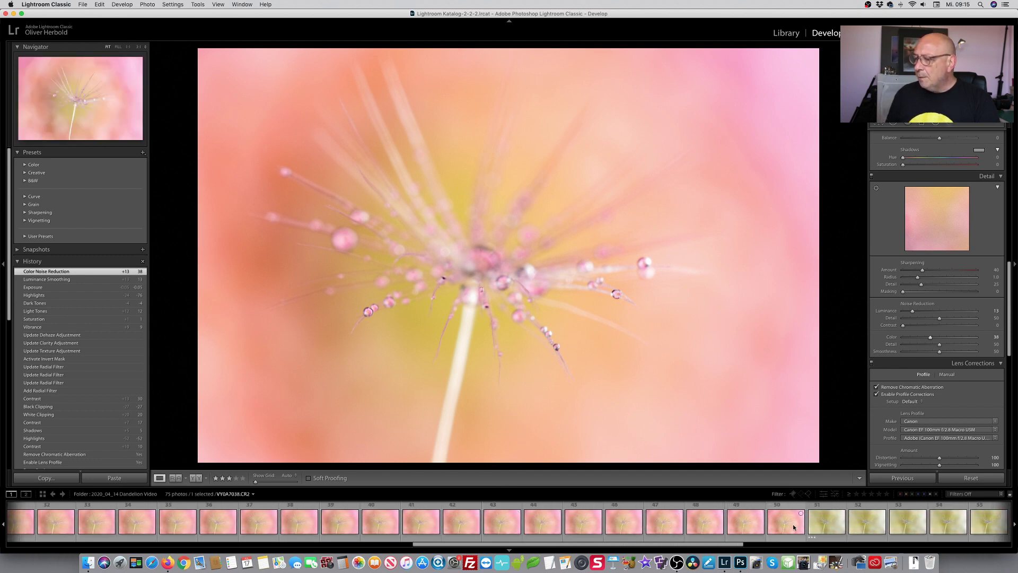
shift+click(789, 525)
- Synchronize all of frame 25's settings onto the selection and spot-check frame 41
click(906, 478)
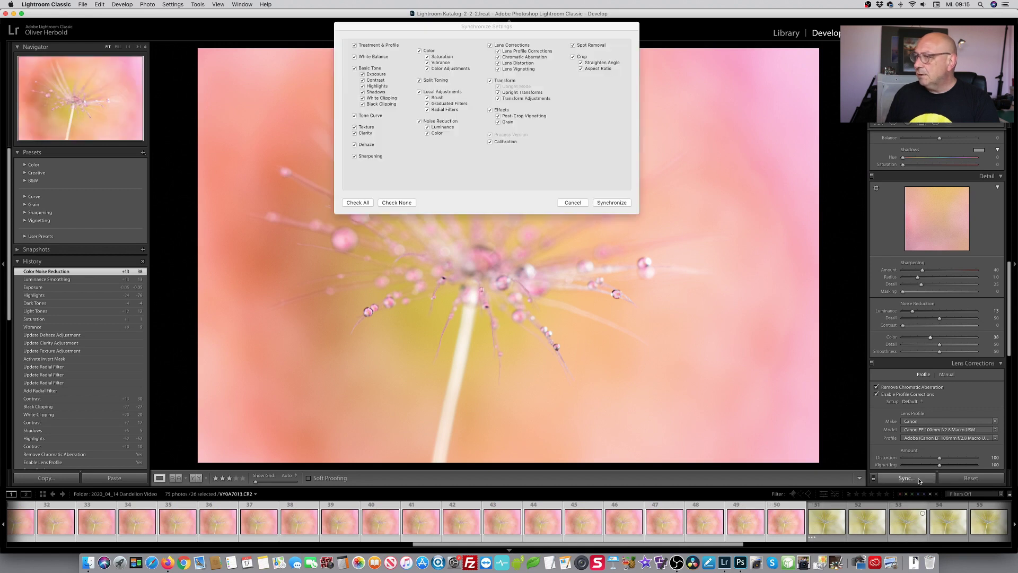
click(367, 204)
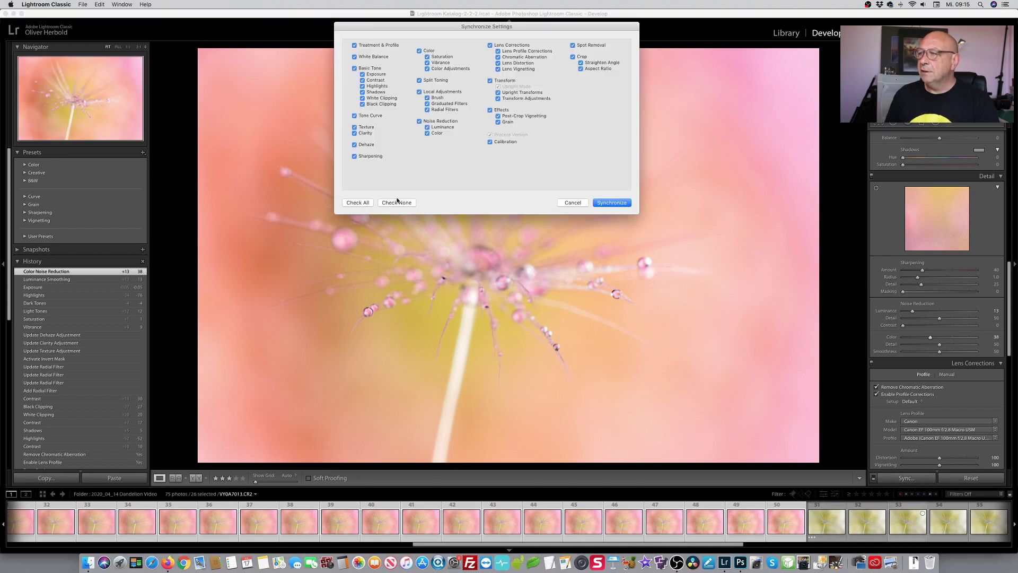
click(617, 204)
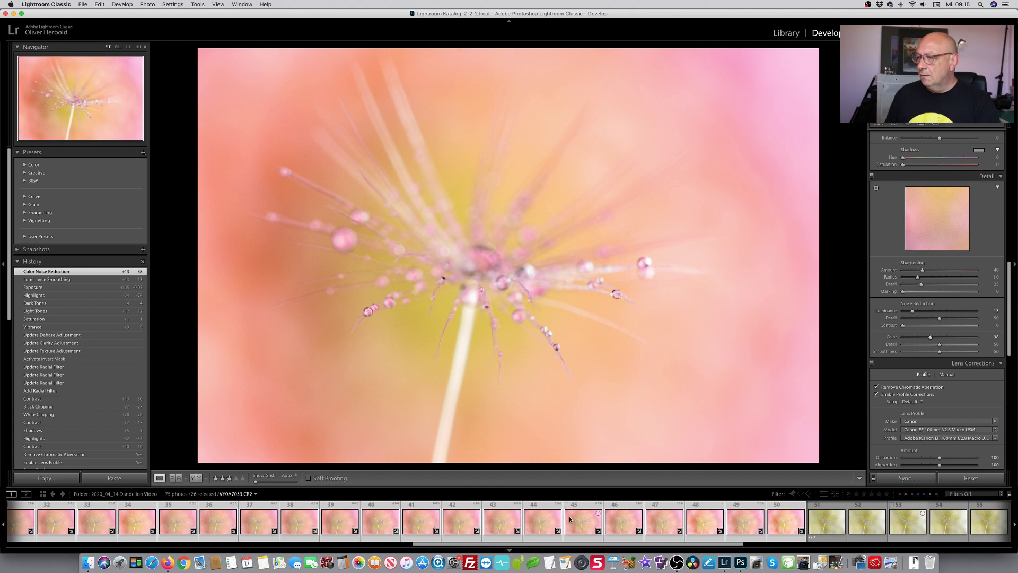
click(607, 519)
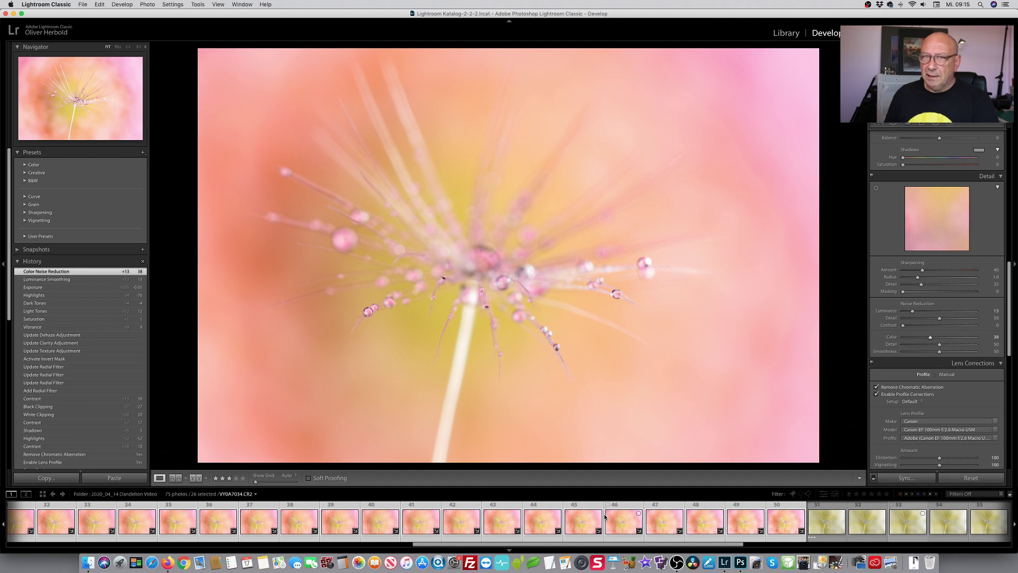
click(436, 522)
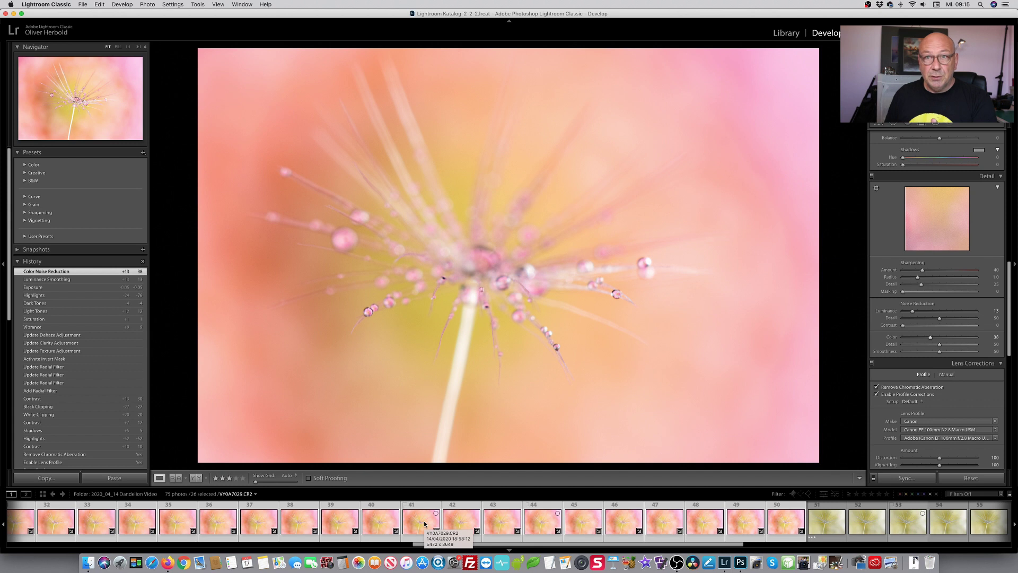
- Send the selected frames to Photoshop with Edit In > Open as Layers in Photoshop
right_click(424, 524)
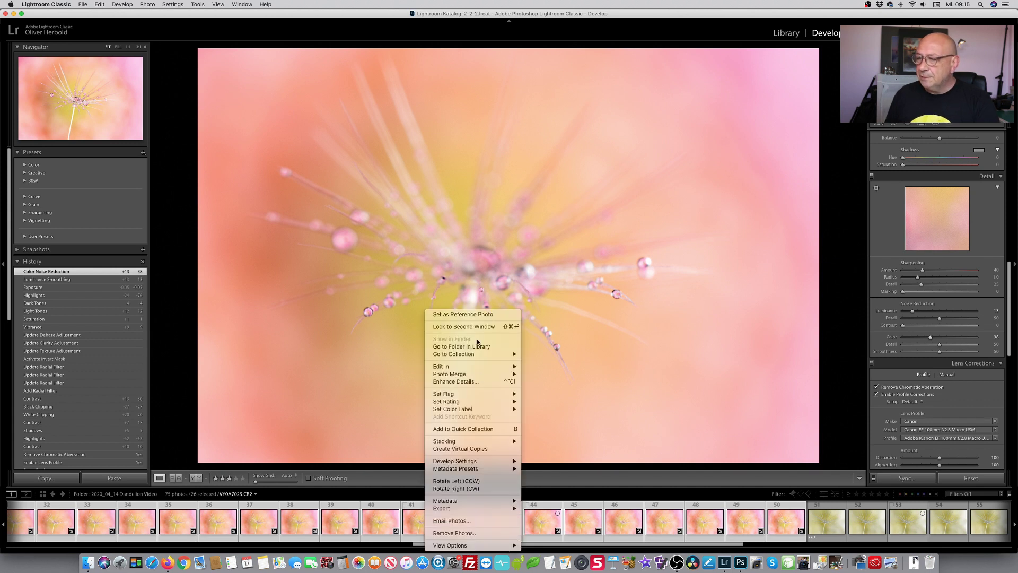
mouse_move(475, 368)
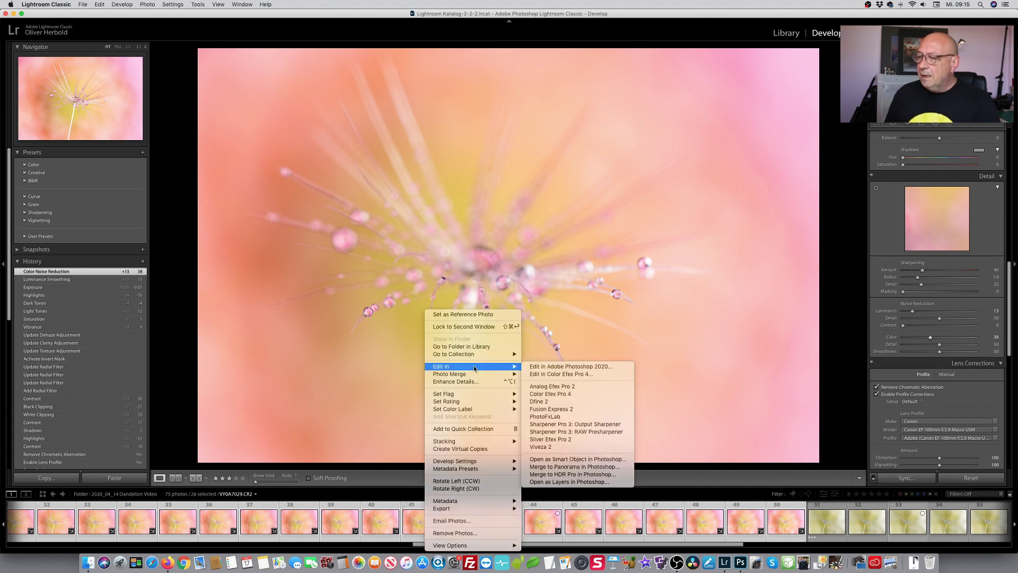
click(587, 483)
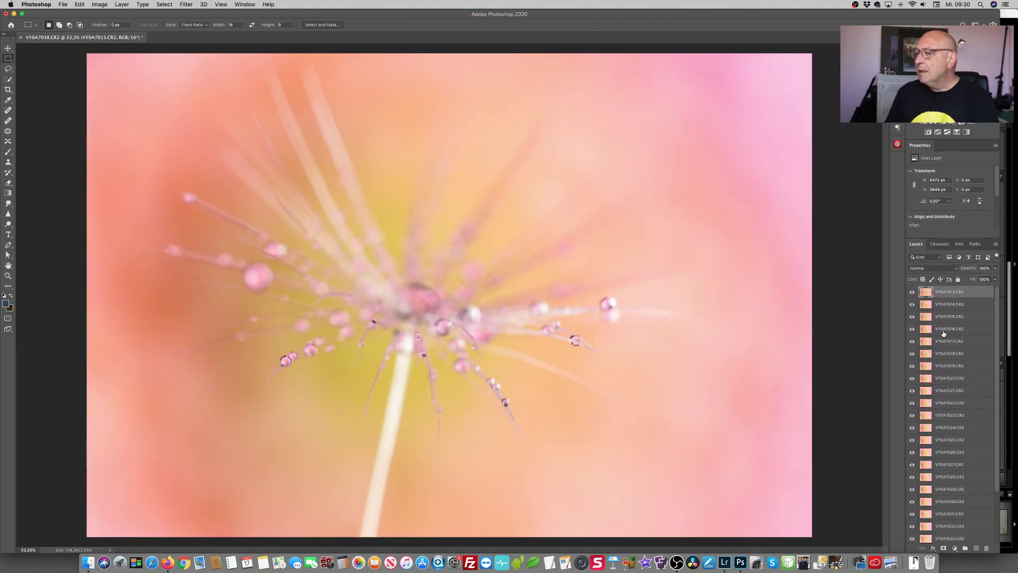
- Hide the top frame layers from VY0A7013 onward to compare each frame's focus depth
scroll(960, 309, down, 5)
scroll(960, 308, up, 5)
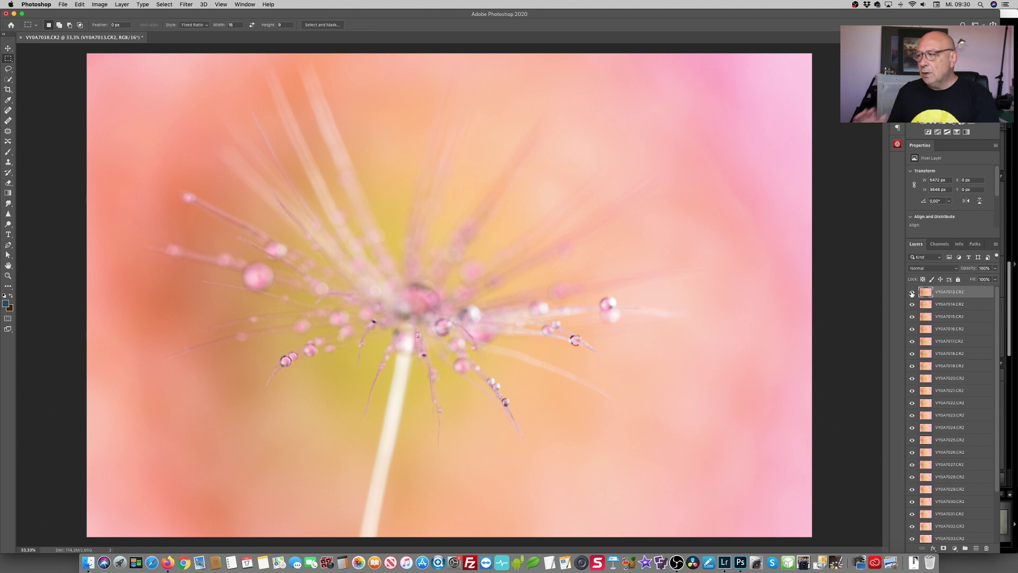
drag(912, 294, 914, 332)
scroll(925, 378, up, 3)
- Show the hidden frame layers, select them all, and auto-align them with Auto projection
click(913, 366)
scroll(953, 538, down, 3)
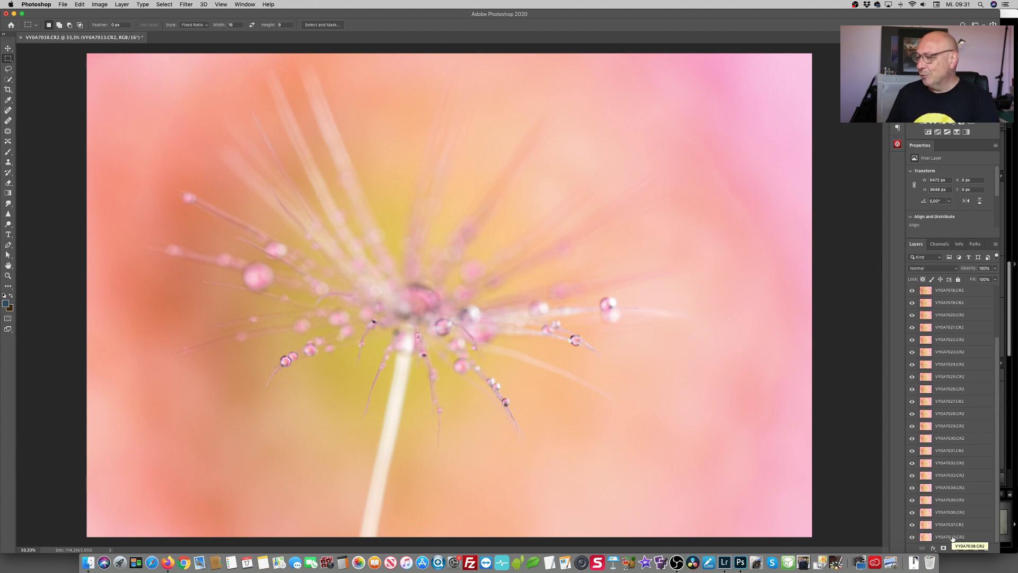
shift+click(953, 537)
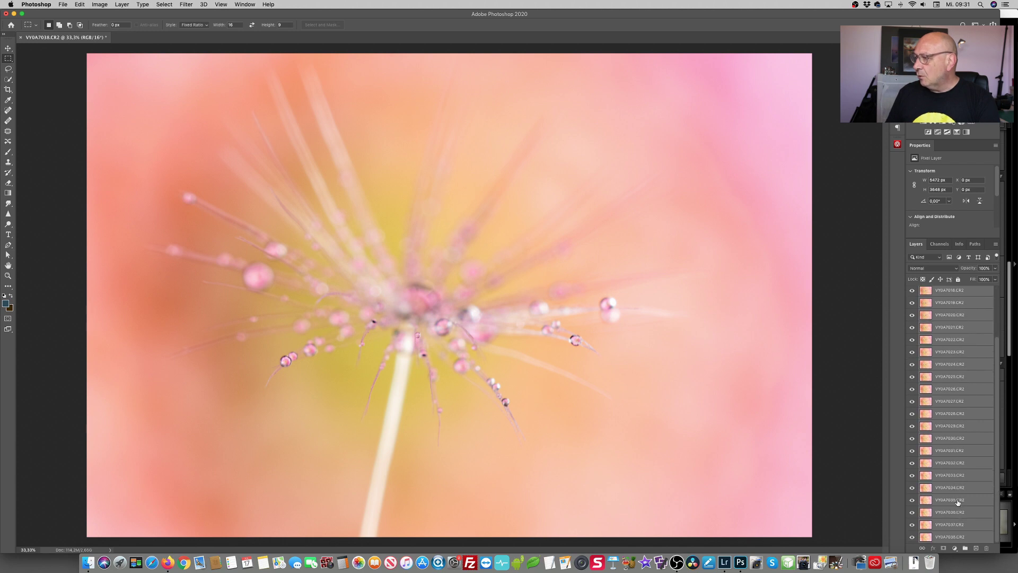
click(80, 4)
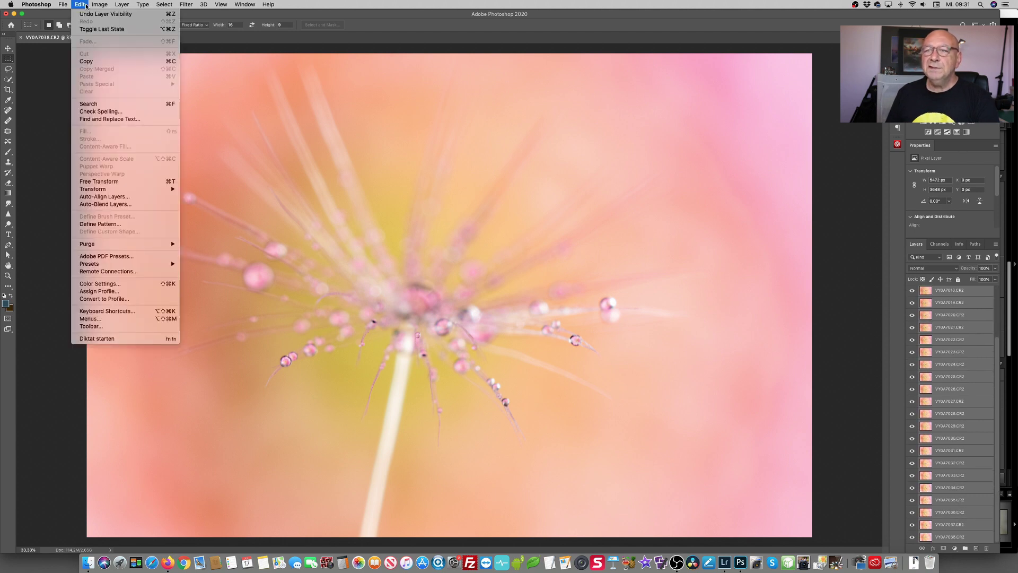
click(123, 196)
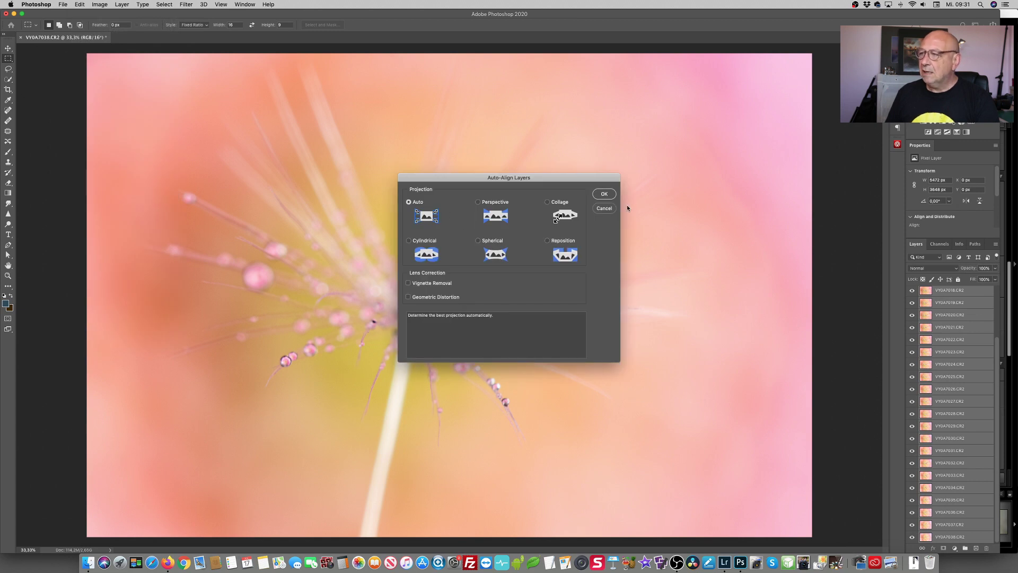
click(604, 194)
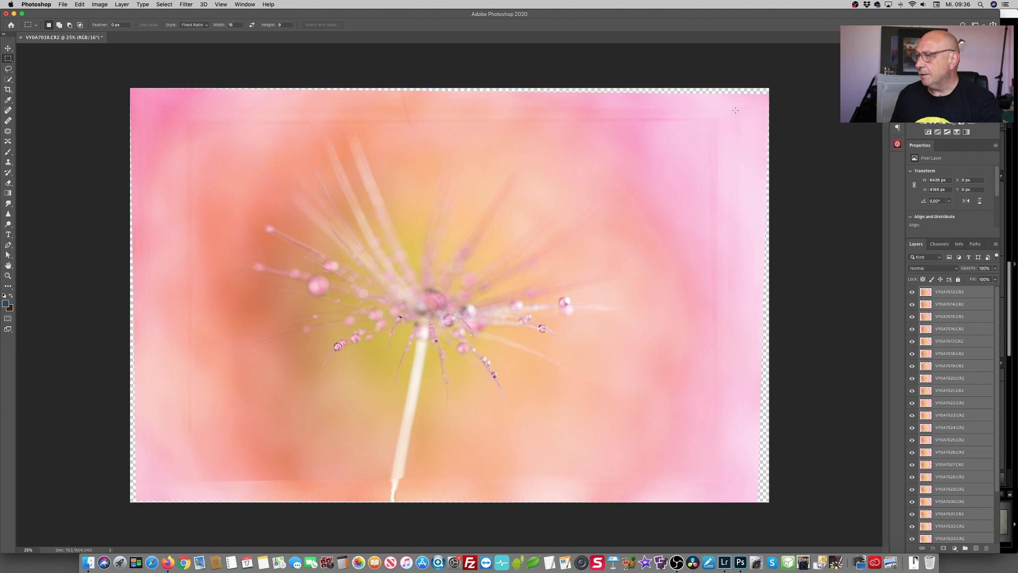
- Hide the frame layers, then re-show VY0A7036, VY0A7029, VY0A7030–VY0A7035, VY0A7037 and VY0A7013 to inspect alignment
drag(913, 300, 915, 513)
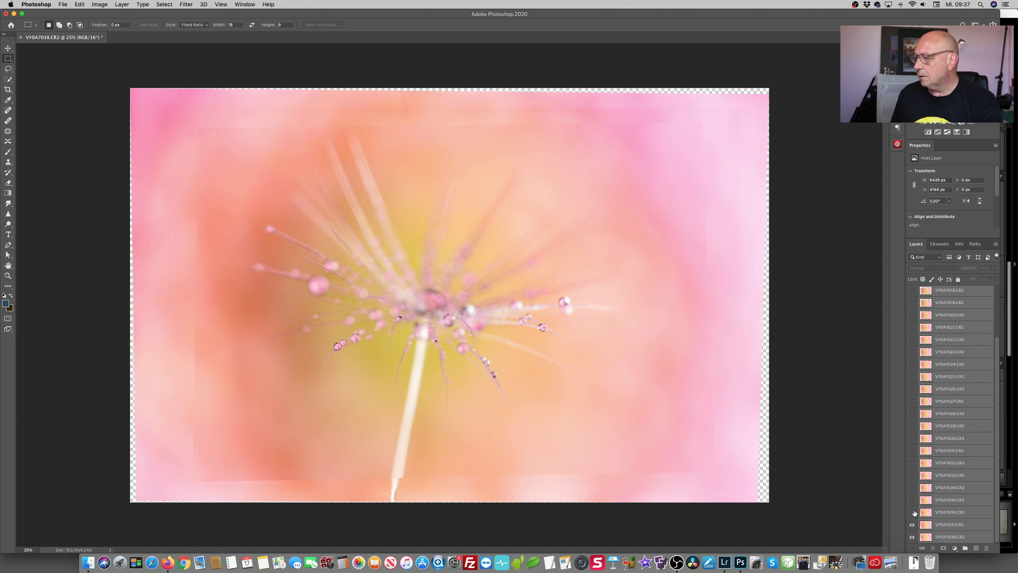
click(912, 513)
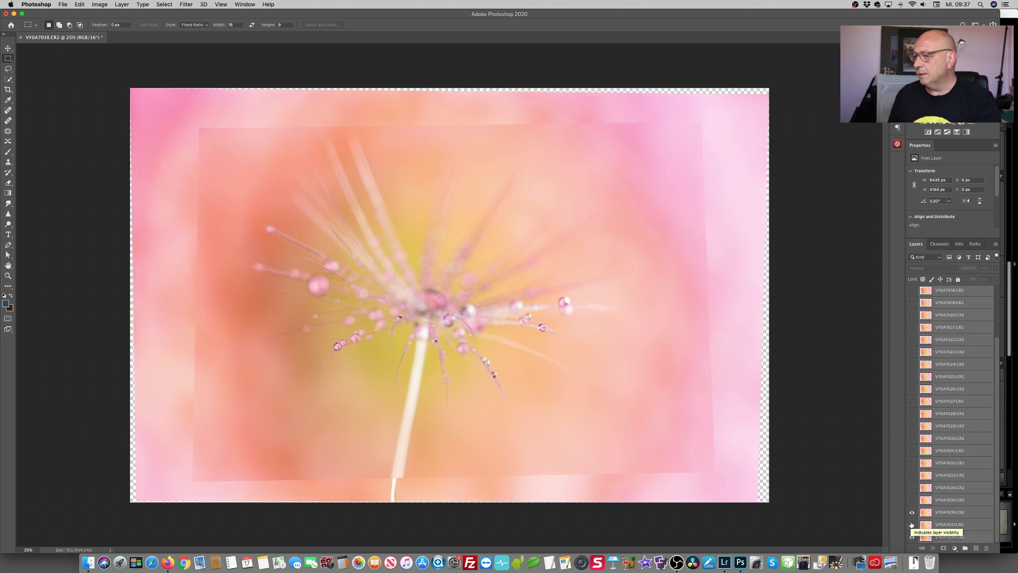
click(912, 426)
drag(913, 503, 915, 292)
click(912, 526)
scroll(947, 364, up, 3)
click(912, 293)
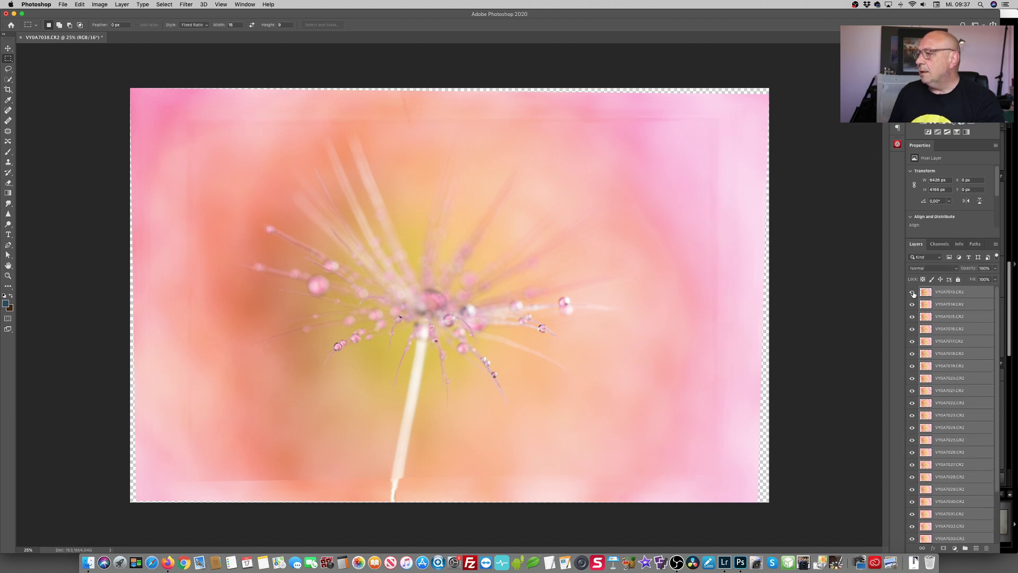
- Select every frame layer from VY0A7013 through VY0A7038
click(962, 292)
scroll(973, 424, down, 3)
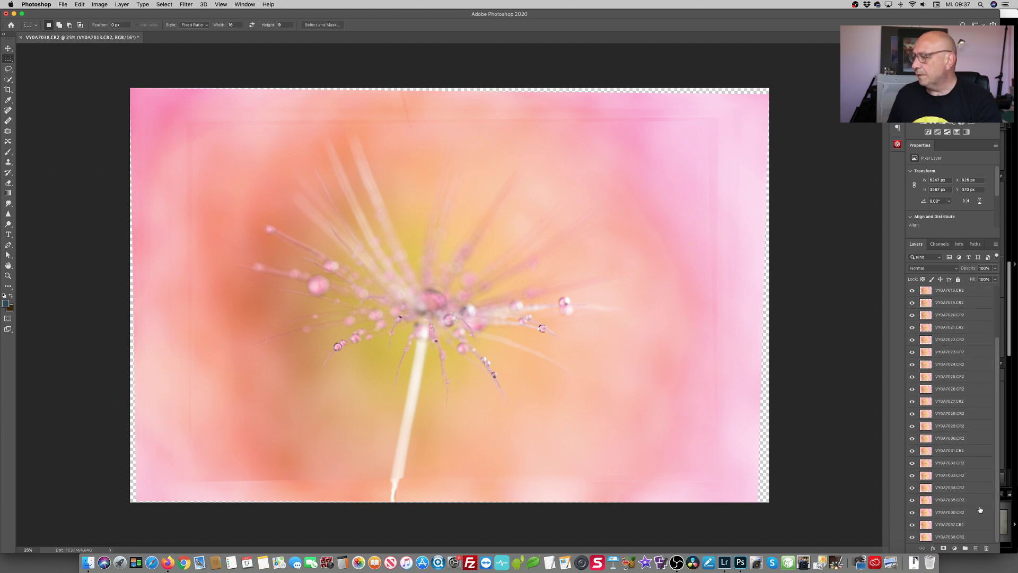
shift+click(971, 539)
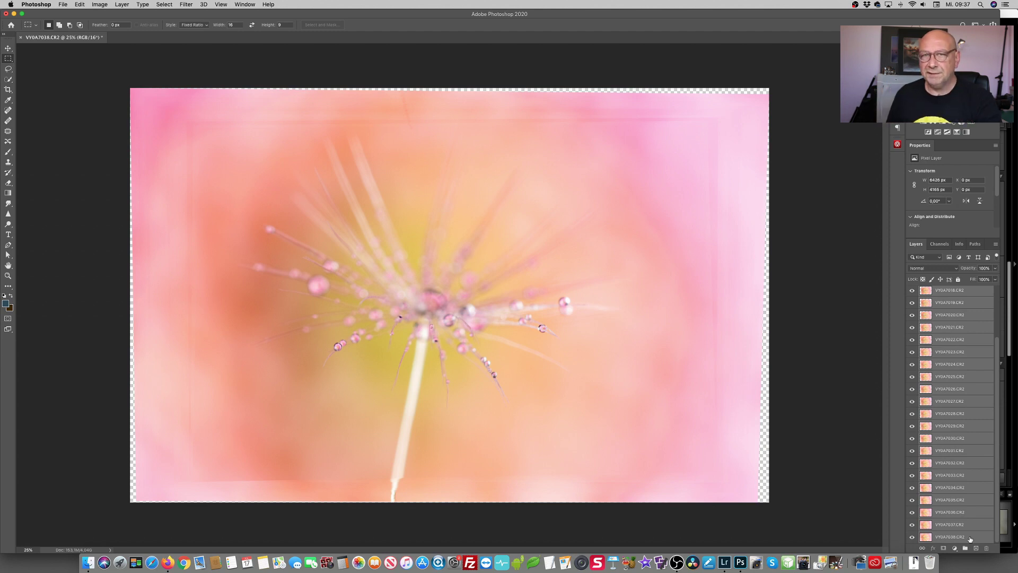
right_click(952, 377)
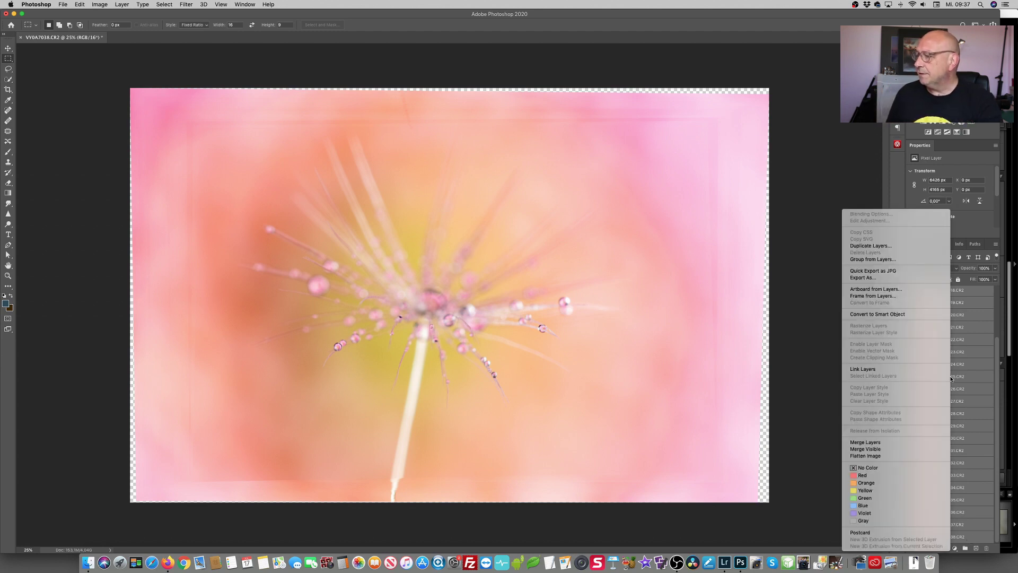
click(876, 246)
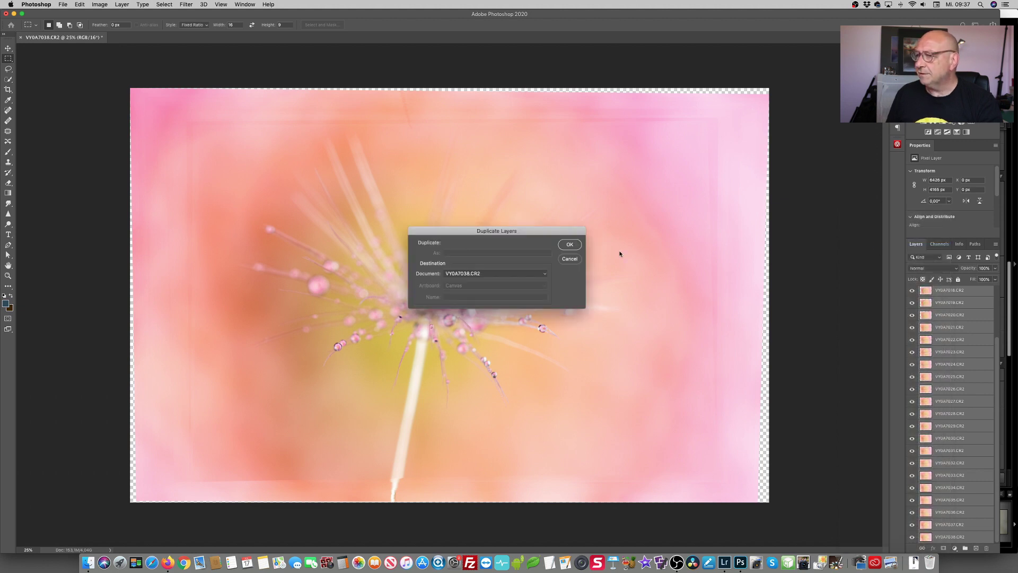
click(571, 244)
scroll(1000, 428, down, 10)
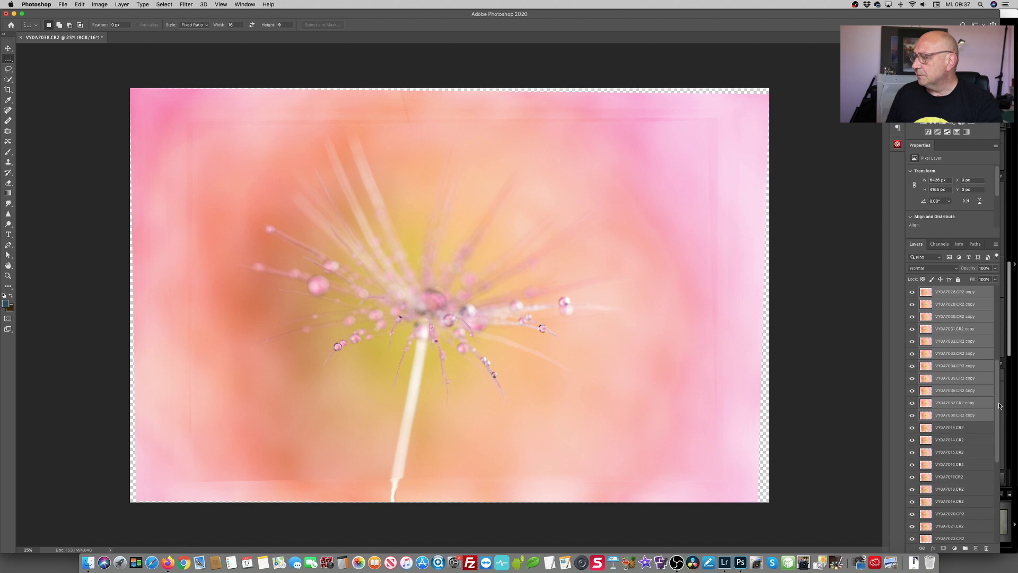
scroll(999, 428, down, 5)
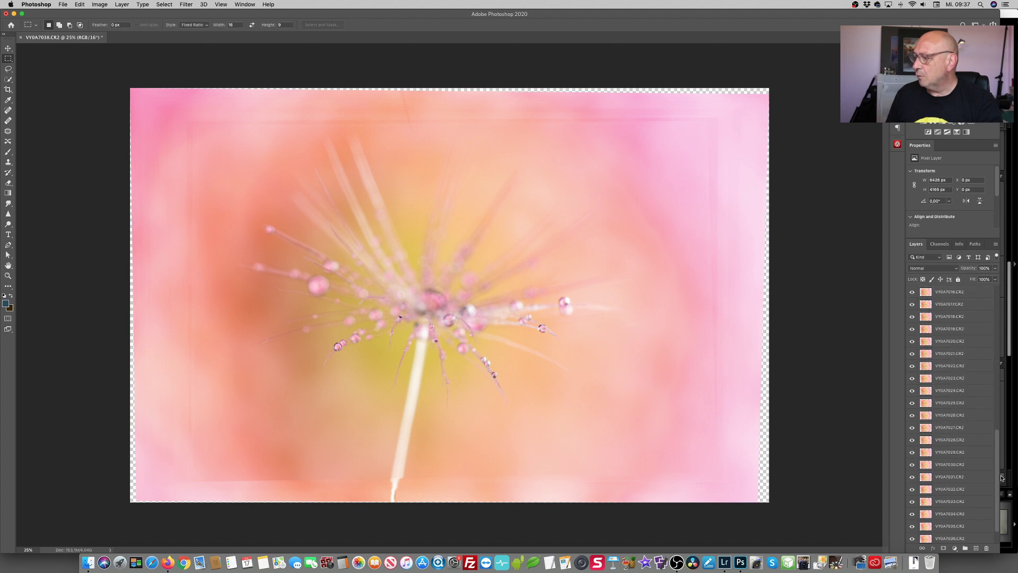
drag(1002, 468, 1000, 320)
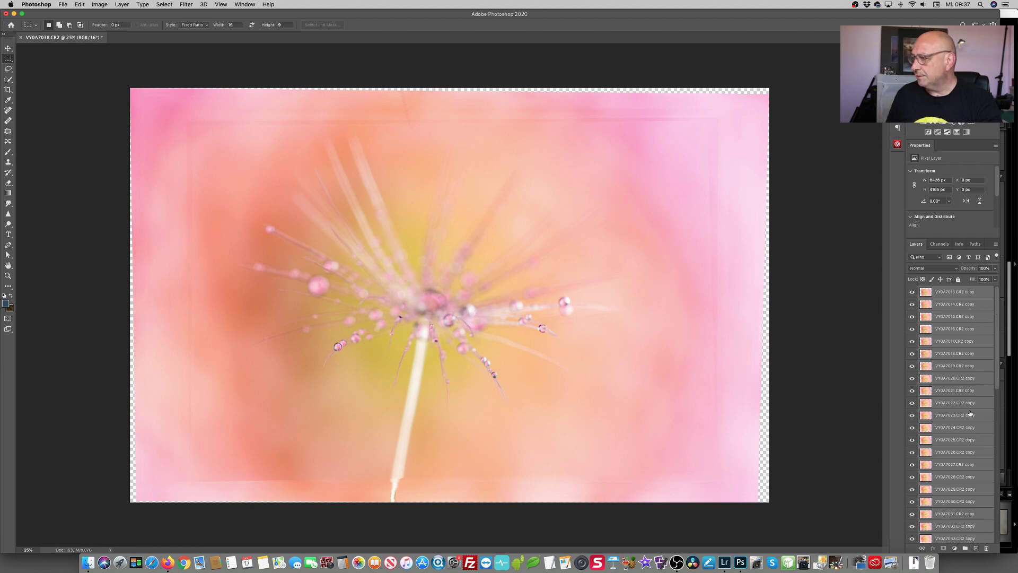
- Auto-blend the aligned layers using Stack Images with Seamless Tones and Colors
click(78, 4)
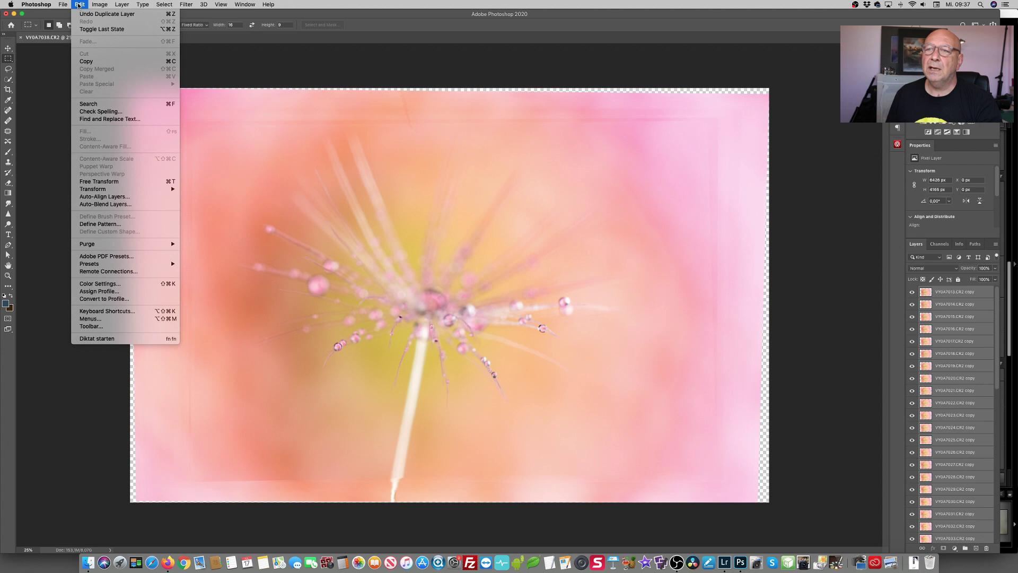
click(117, 205)
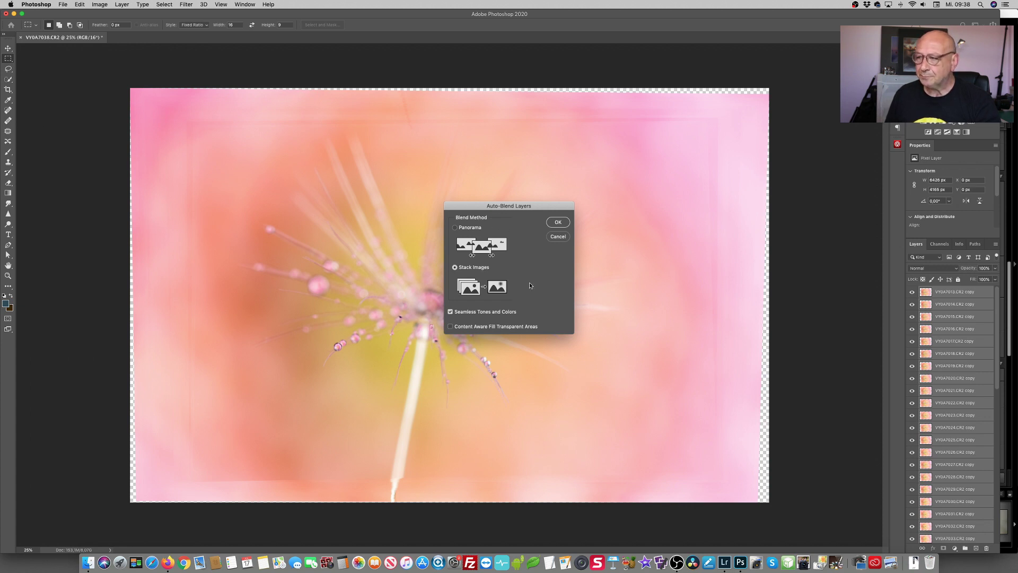
click(559, 222)
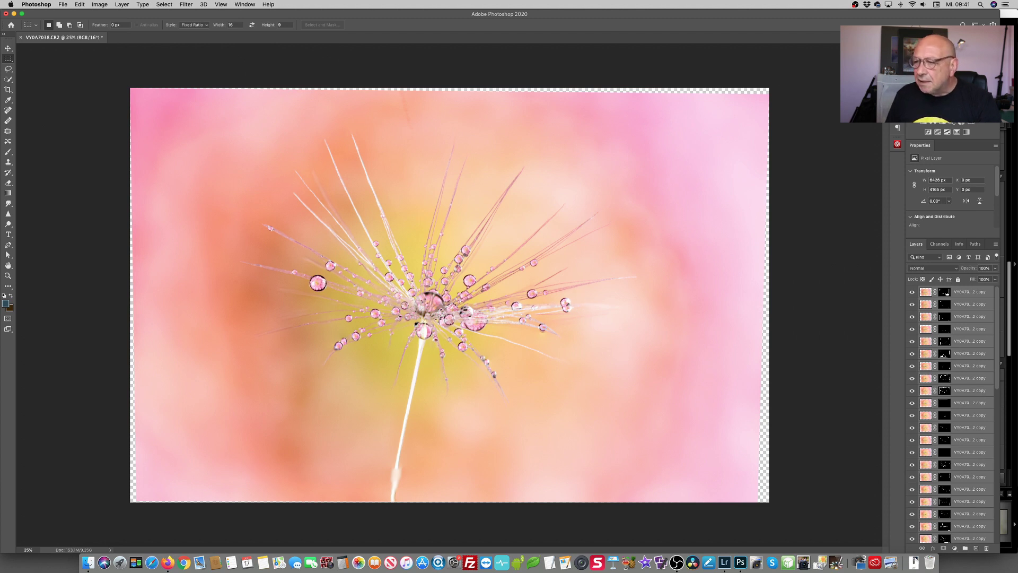
drag(1000, 367, 1002, 426)
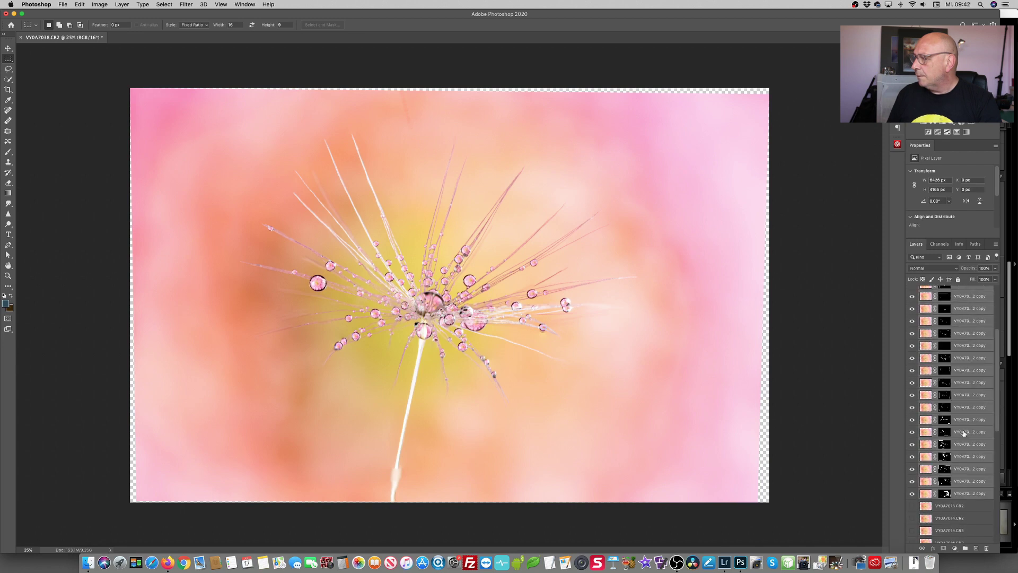
- Merge the visible blended copies into one layer and delete all the original CR2 source layers
right_click(965, 433)
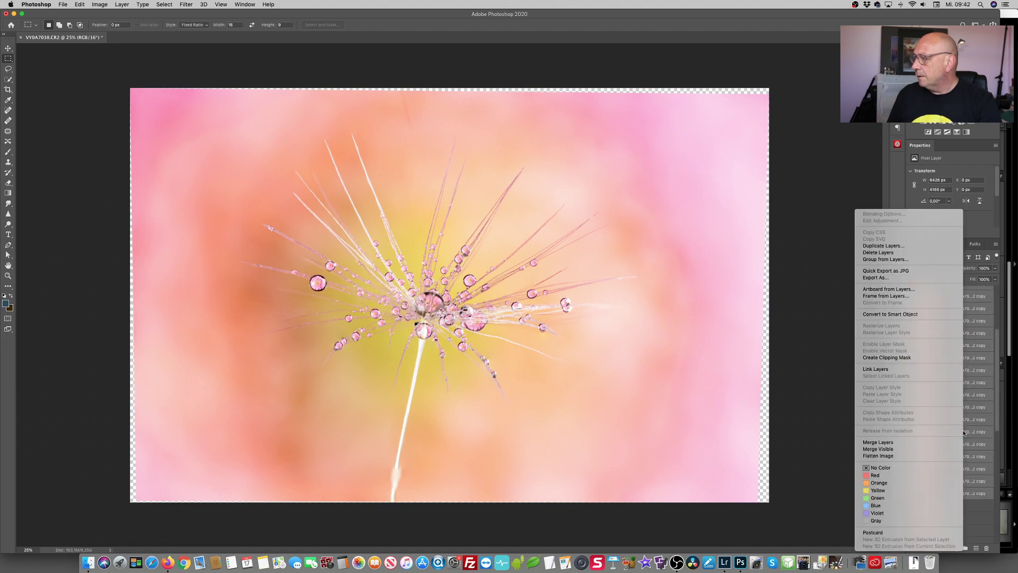
click(896, 449)
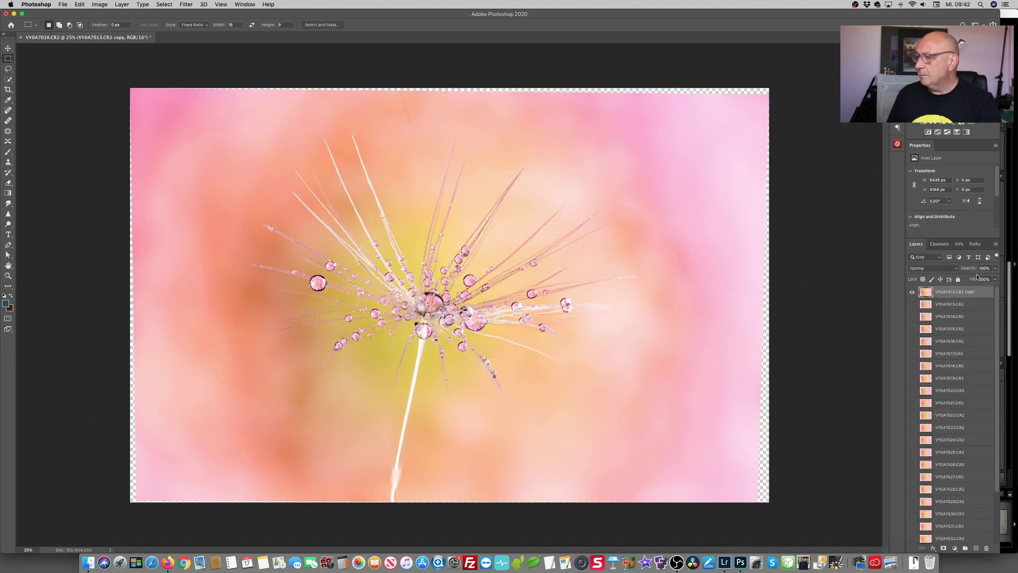
click(944, 304)
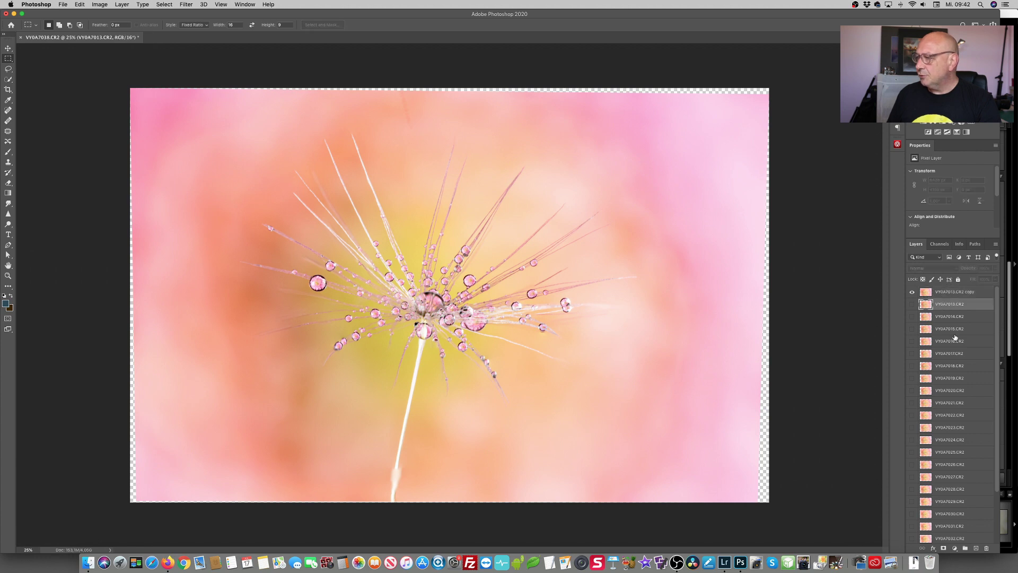
scroll(955, 337, down, 5)
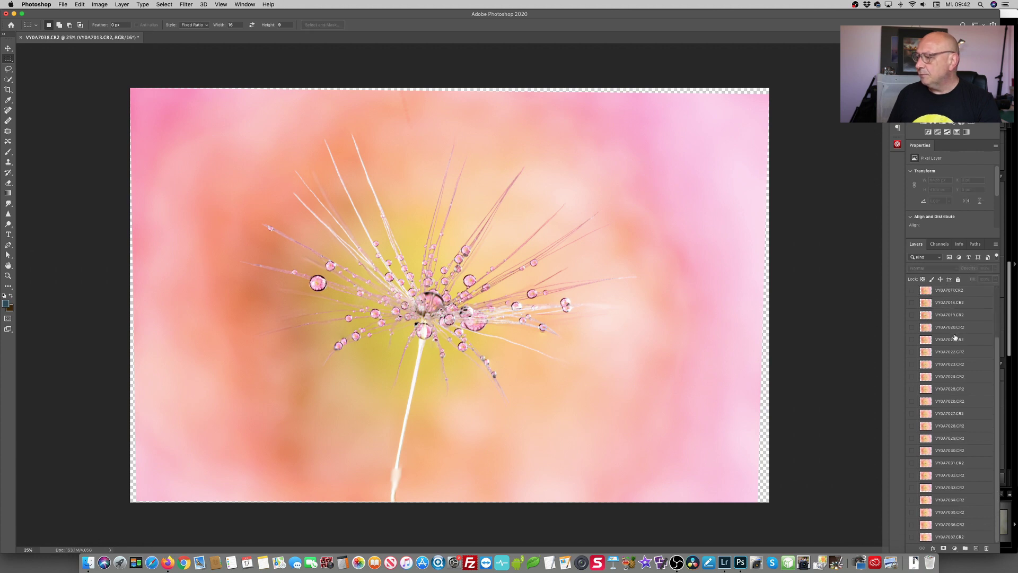
shift+click(948, 541)
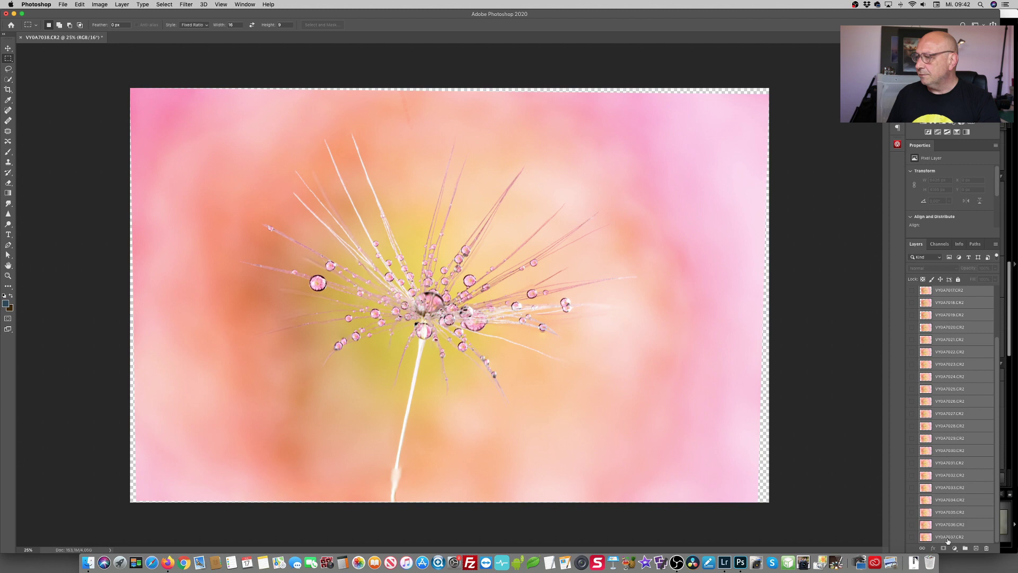
right_click(950, 465)
click(870, 253)
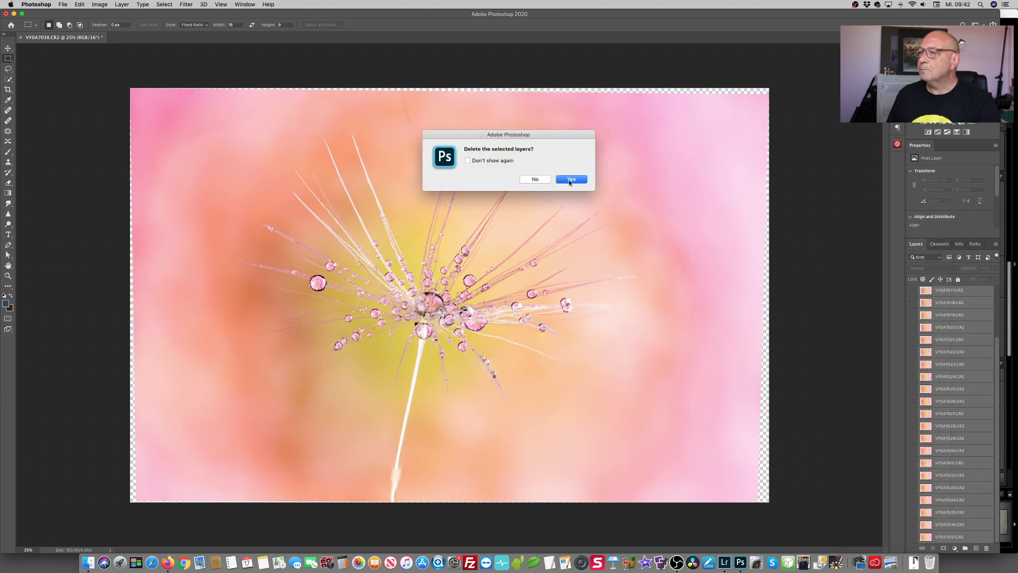
click(571, 179)
- Crop inward from the top-left and bottom-left corners, reposition the image, and apply the crop
click(8, 90)
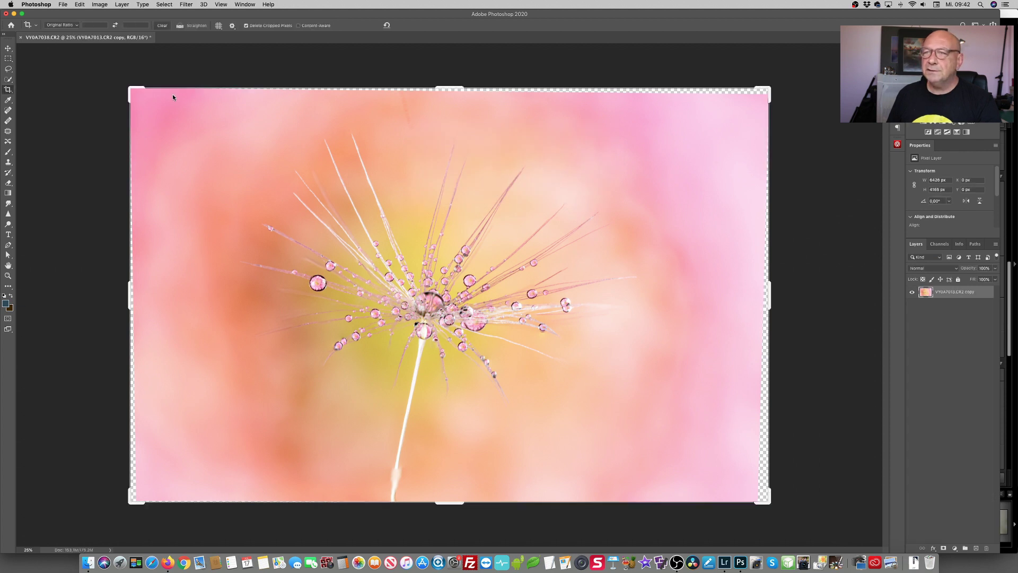
drag(133, 89, 144, 93)
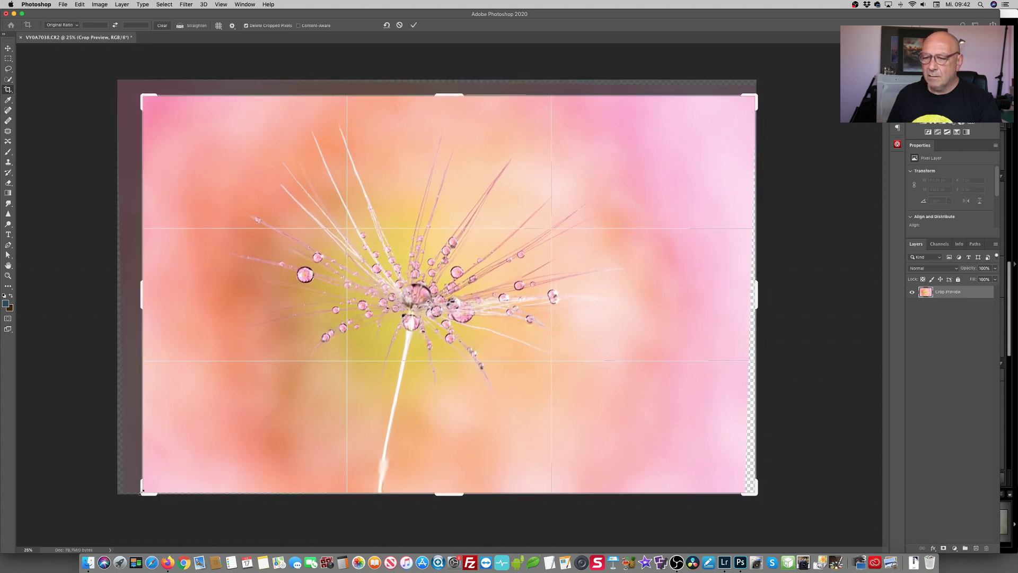
drag(141, 492, 164, 480)
drag(406, 366, 409, 373)
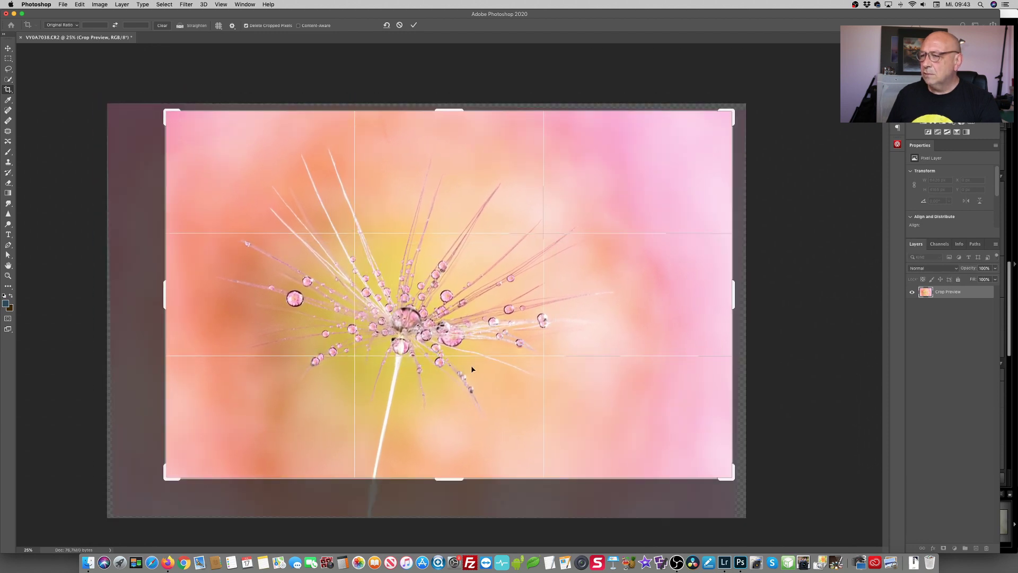
right_click(526, 307)
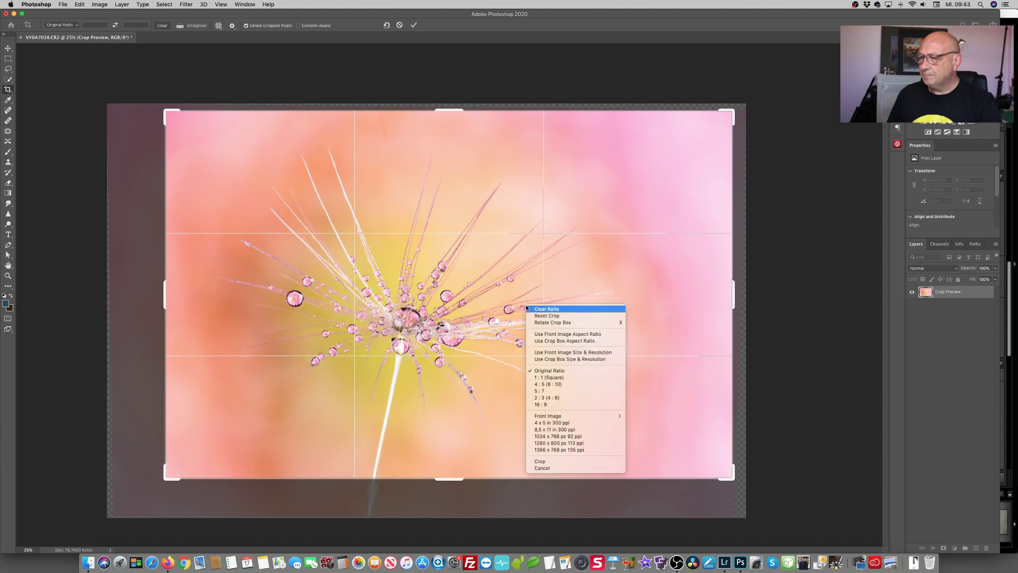
click(553, 463)
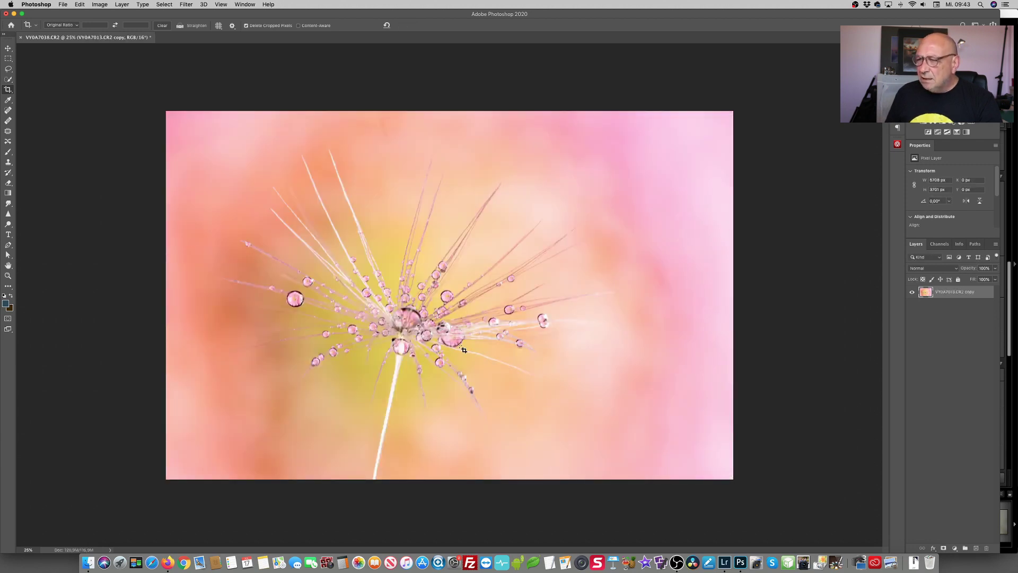
- Duplicate the merged layer as 'VY0A7013.CR2 copy 2' and switch to the Healing Brush
right_click(964, 293)
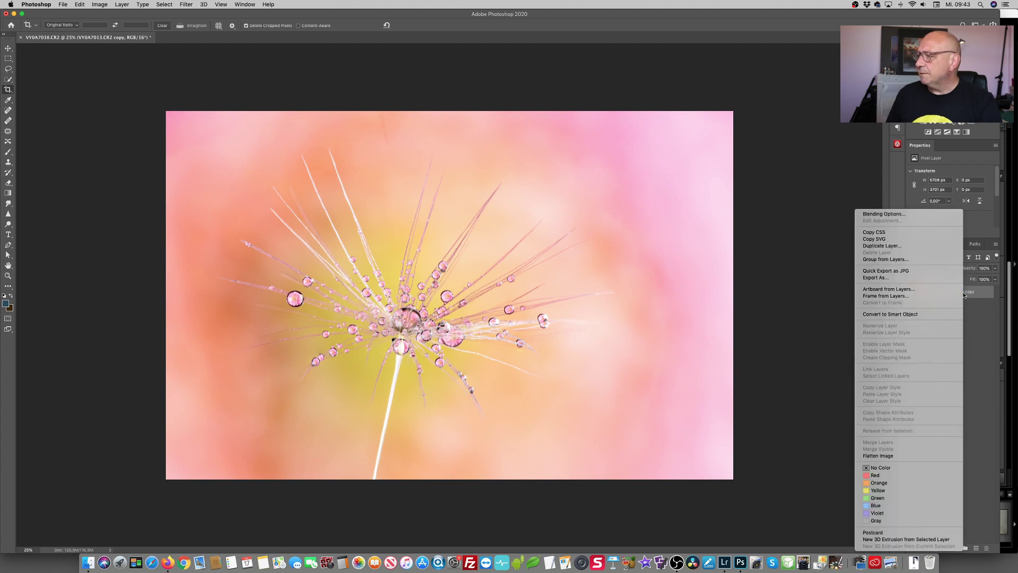
click(899, 245)
click(568, 245)
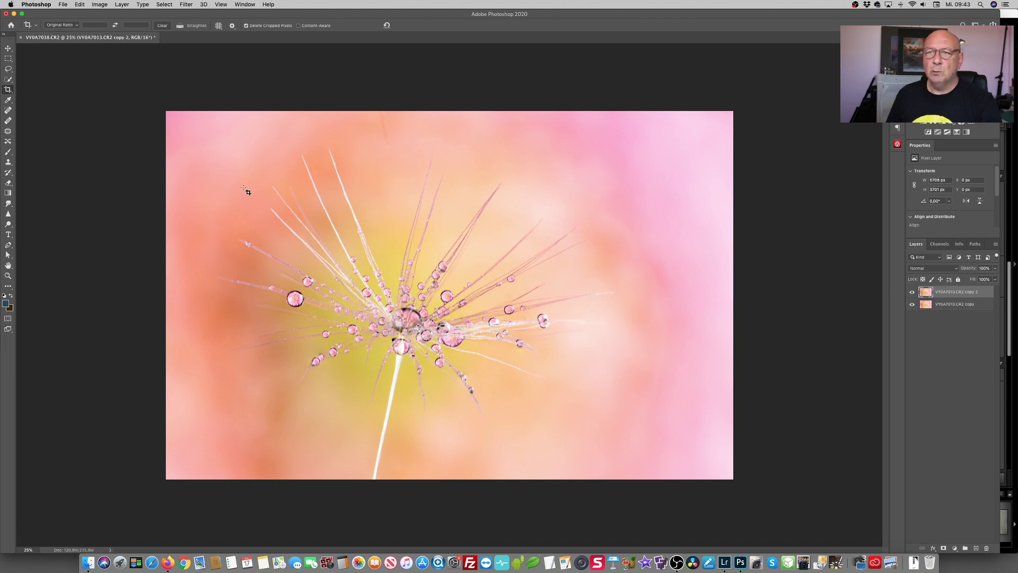
click(8, 112)
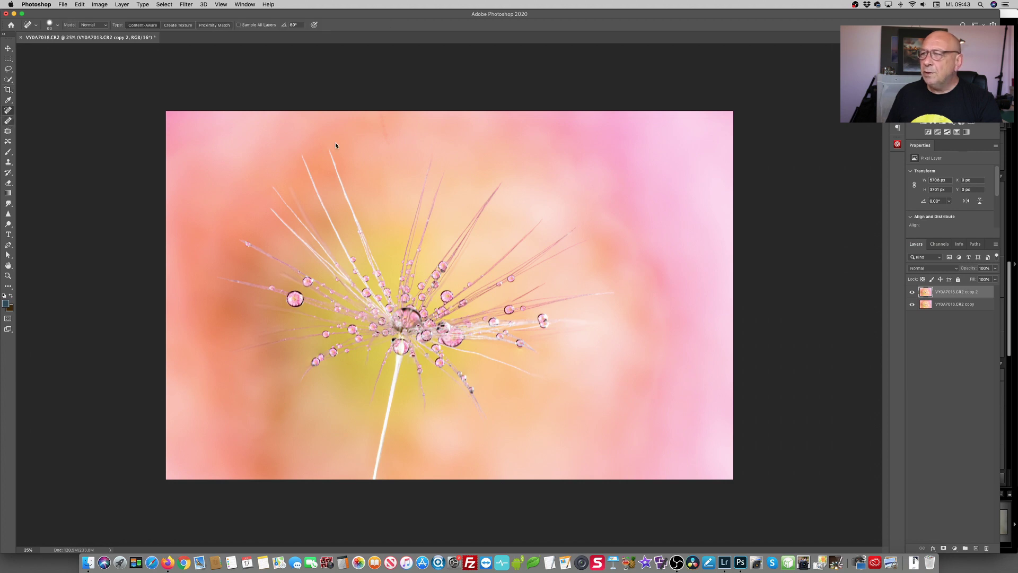
key(shift+j)
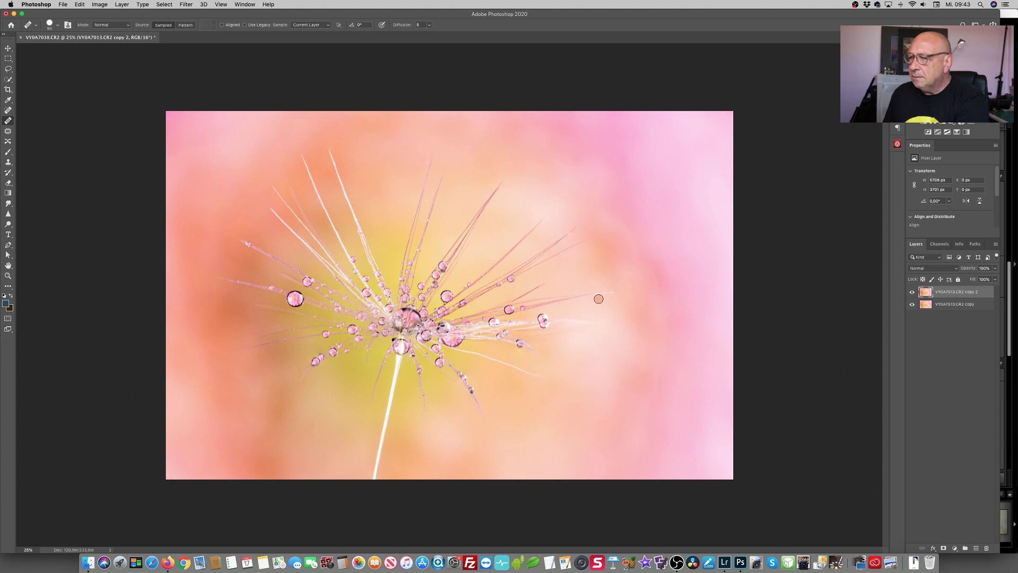
- Zoom in and heal background blemishes near the stem with a size-40 Healing Brush
key(super+plus)
key(super+plus)
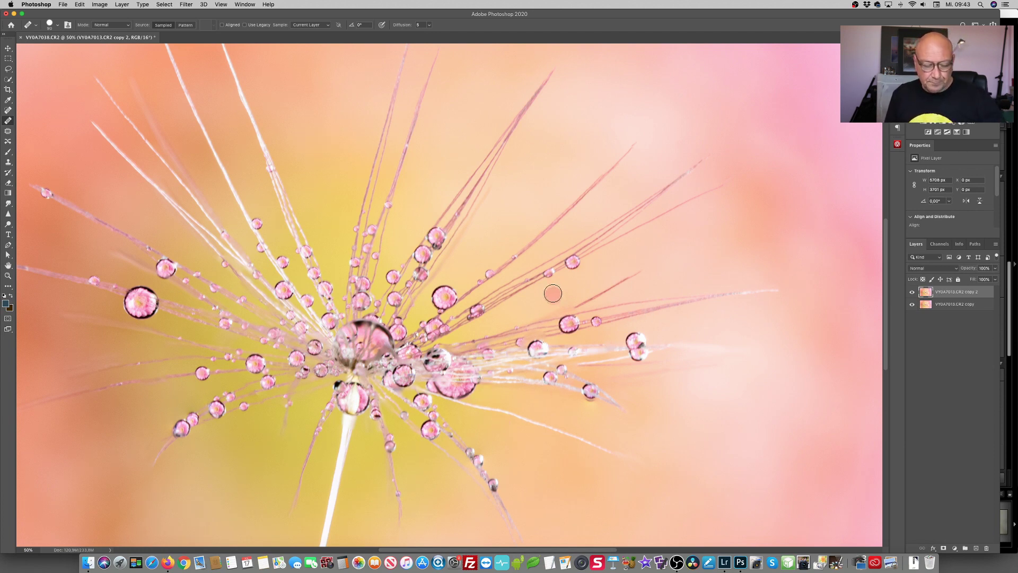
key(bracketleft)
key(bracketleft)
key(bracketleft)
key(bracketleft)
key(bracketleft)
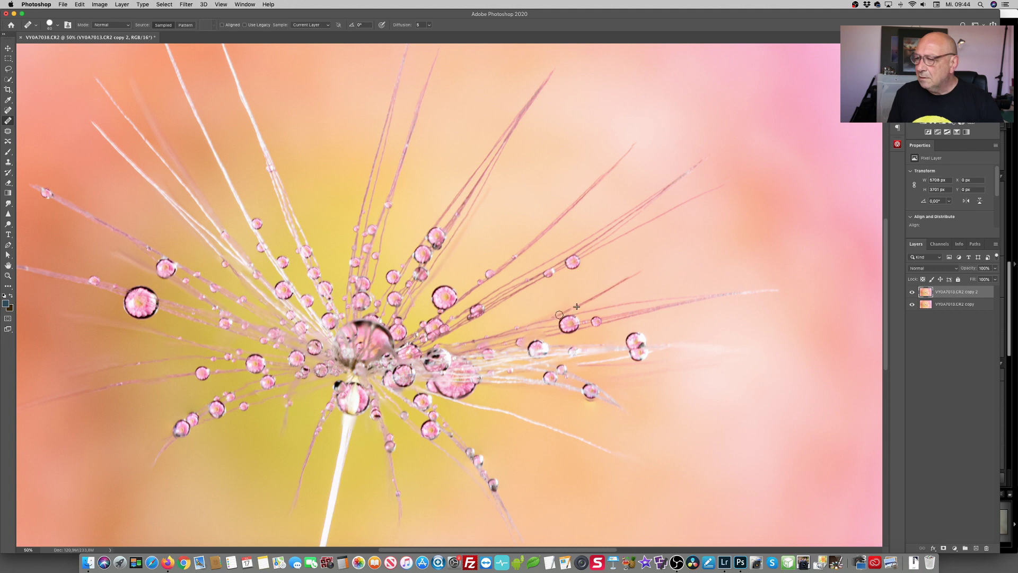
alt+click(152, 71)
mouse_move(131, 73)
mouse_down()
mouse_move(187, 165)
mouse_move(128, 69)
mouse_move(187, 169)
mouse_move(121, 77)
mouse_move(176, 133)
mouse_move(205, 173)
mouse_move(191, 176)
mouse_move(215, 202)
mouse_move(200, 188)
mouse_up()
click(666, 377)
scroll(673, 329, down, 3)
- Clone-stamp from a sampled source below the droplets, then fit the whole image on screen
key(s)
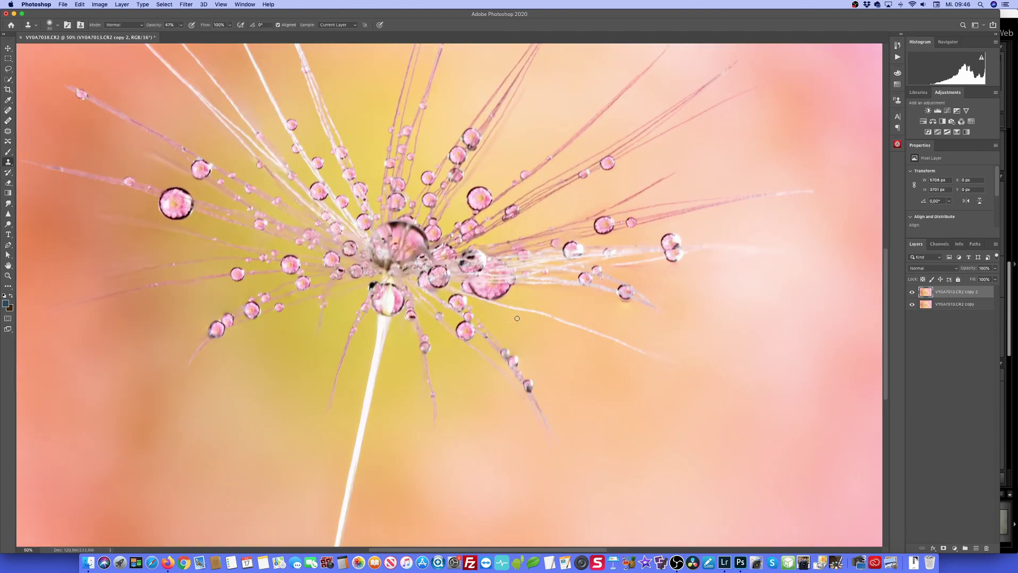
scroll(562, 303, left, 5)
key(super+plus)
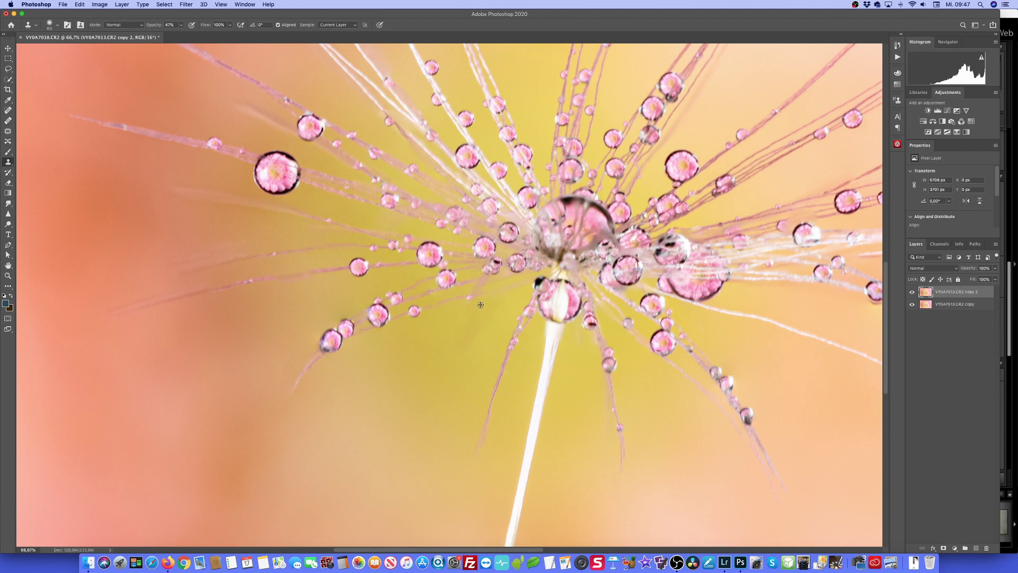
click(486, 283)
key(j)
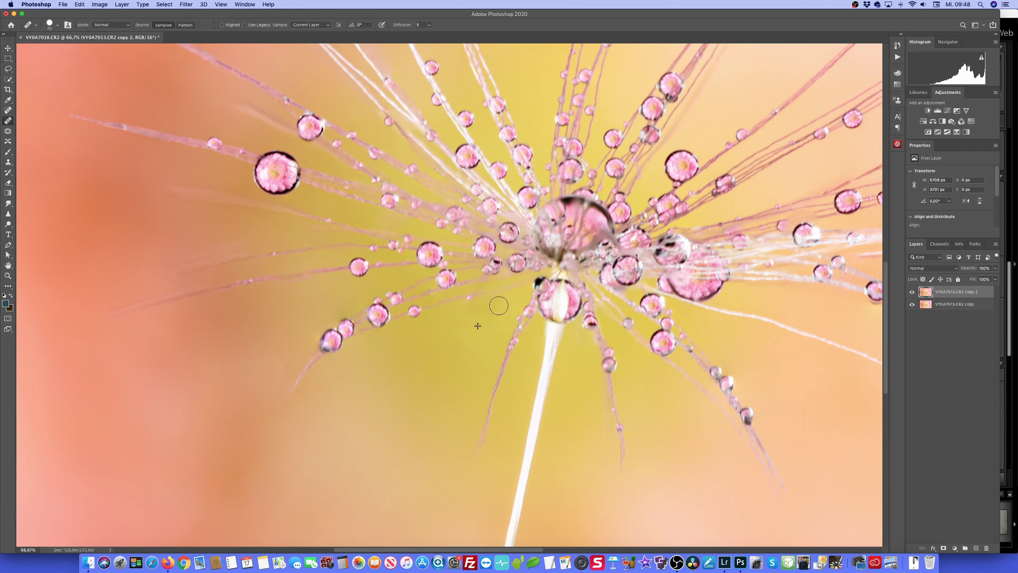
scroll(600, 279, right, 6)
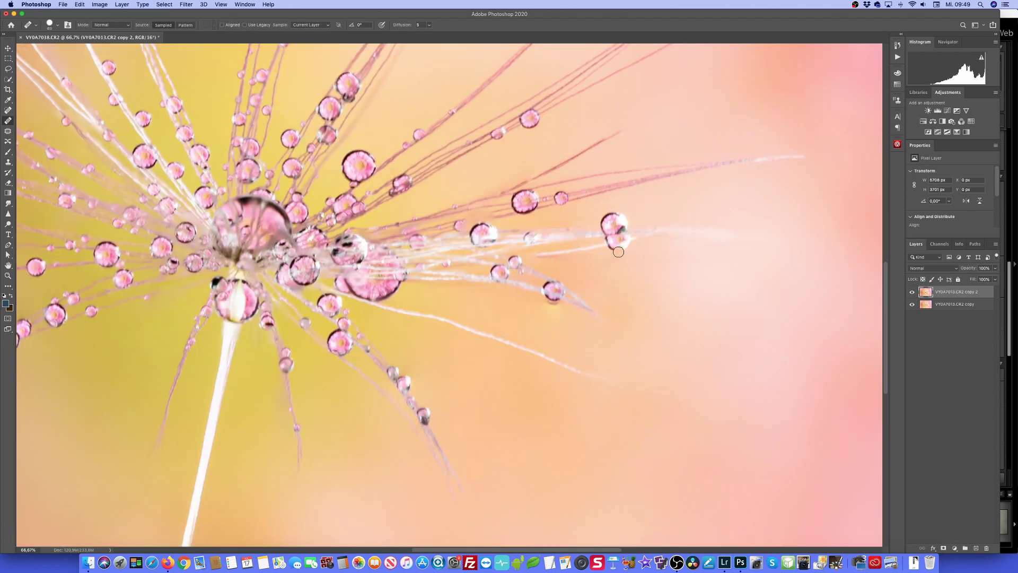
key(super+0)
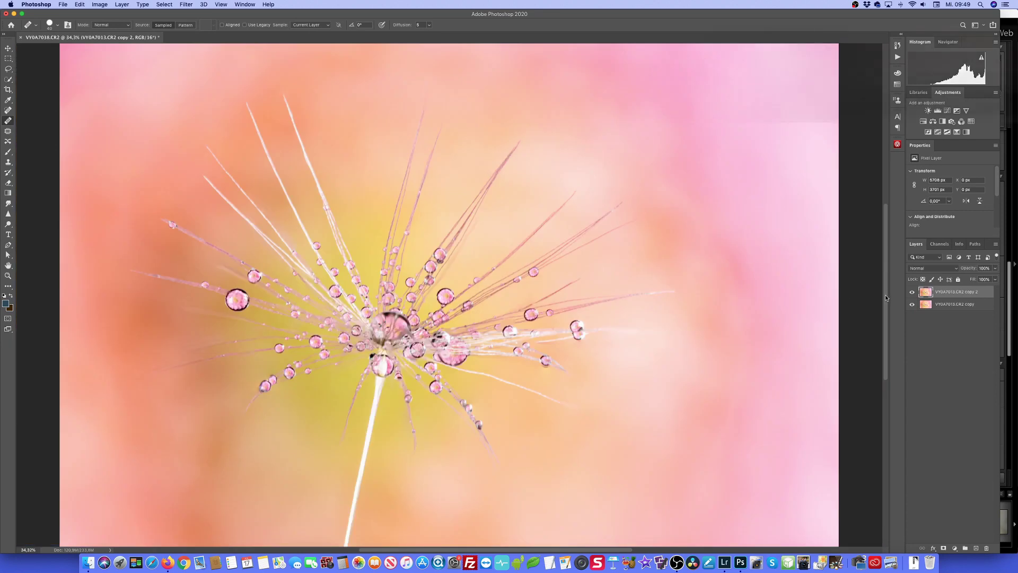